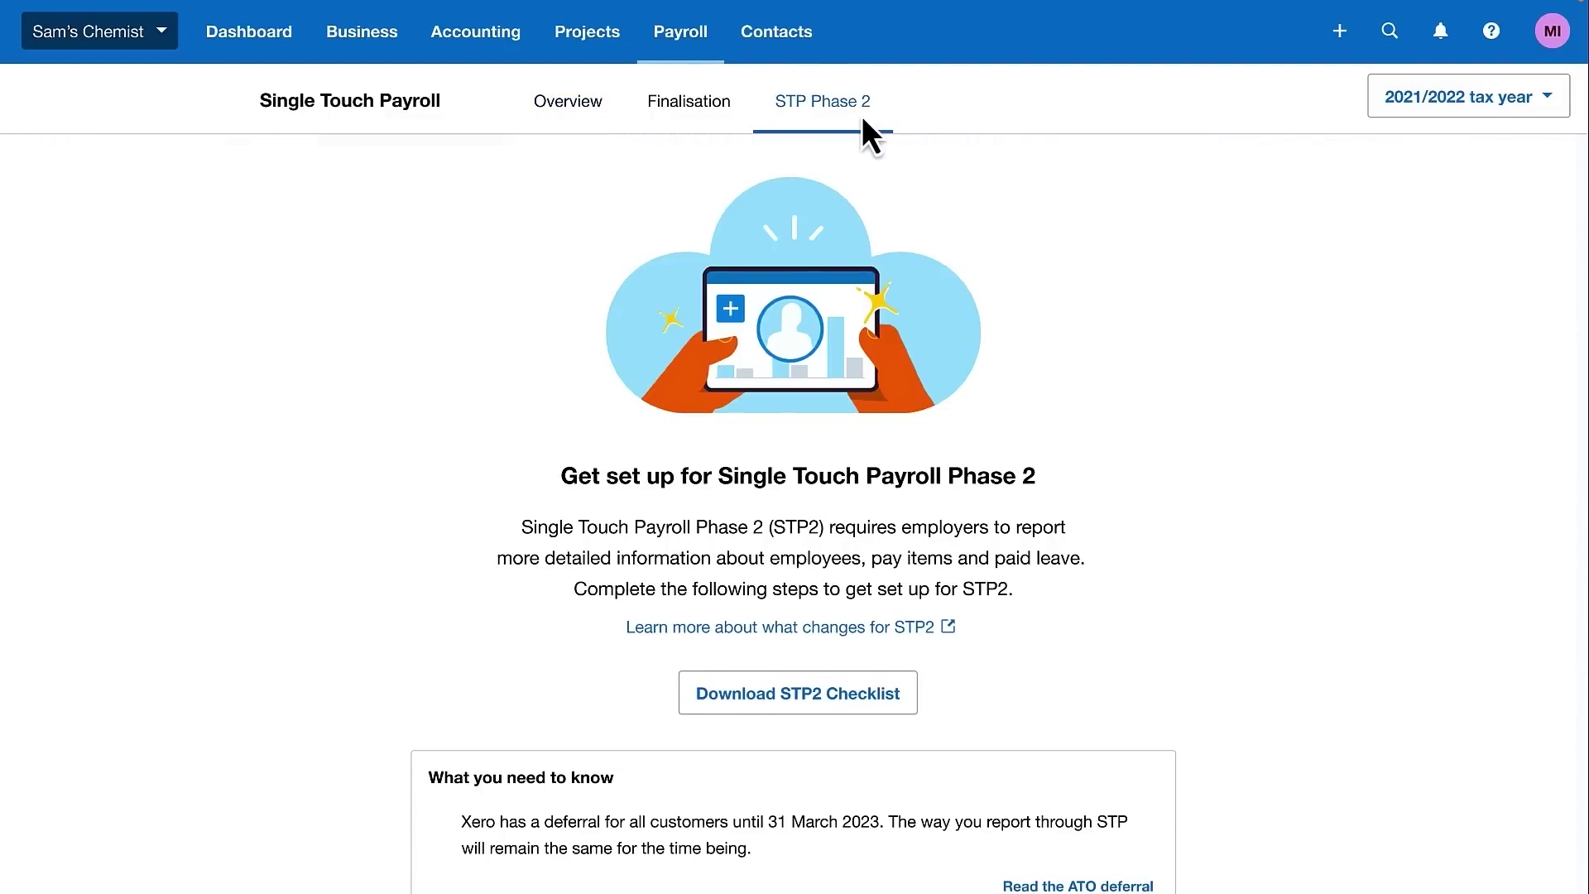
- Open the pay item settings from Step 2, Replace pay items, of the STP Phase 2 setup and bring up the earnings list
scroll(1243, 323, down, 12)
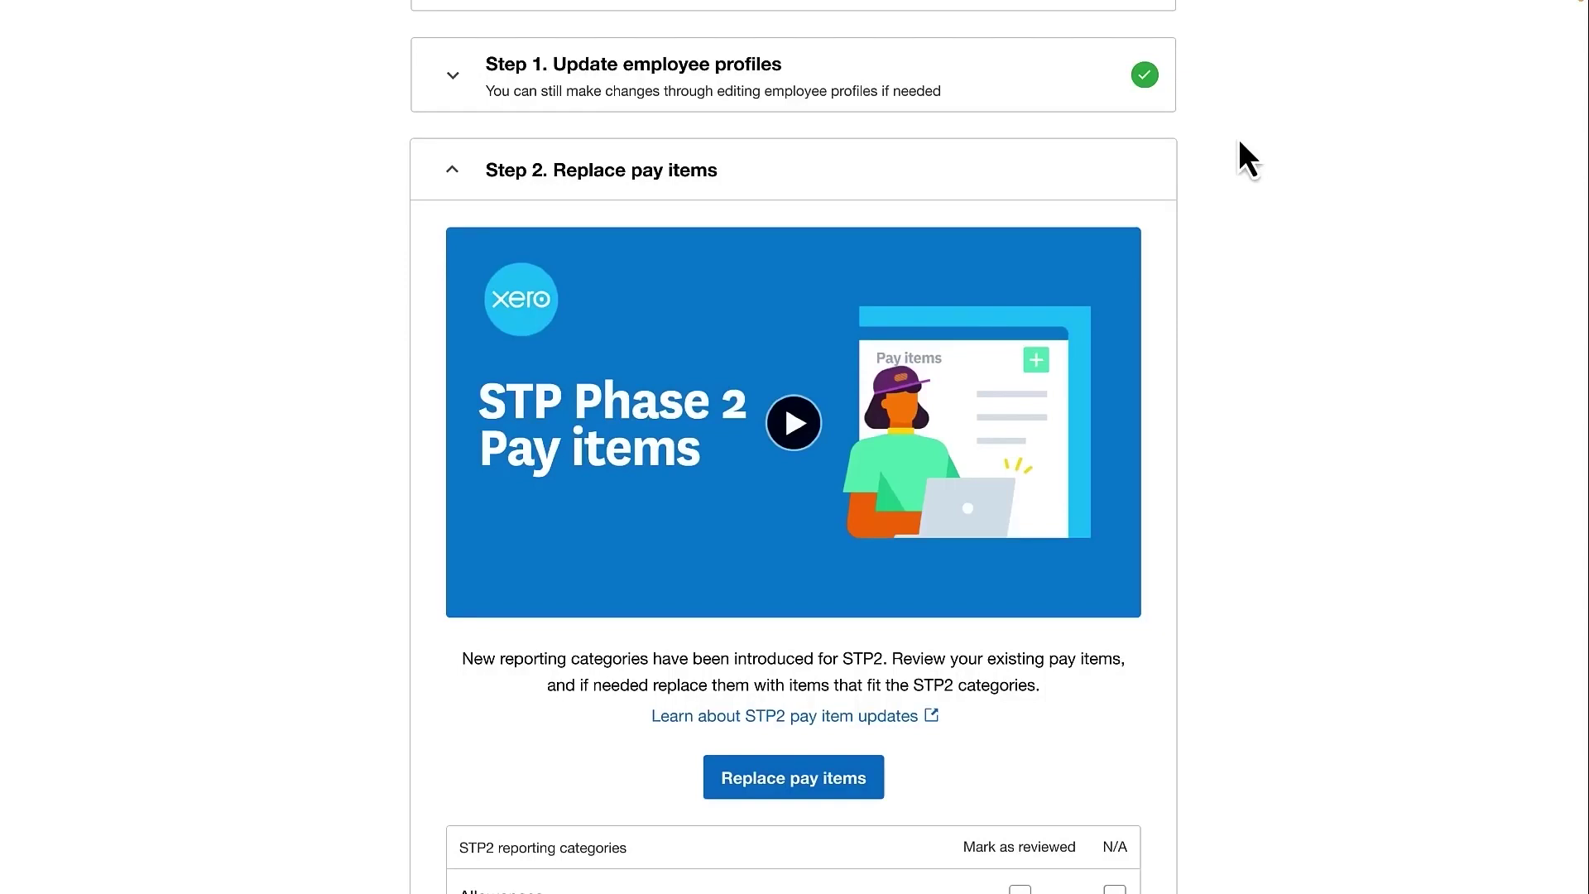
click(782, 776)
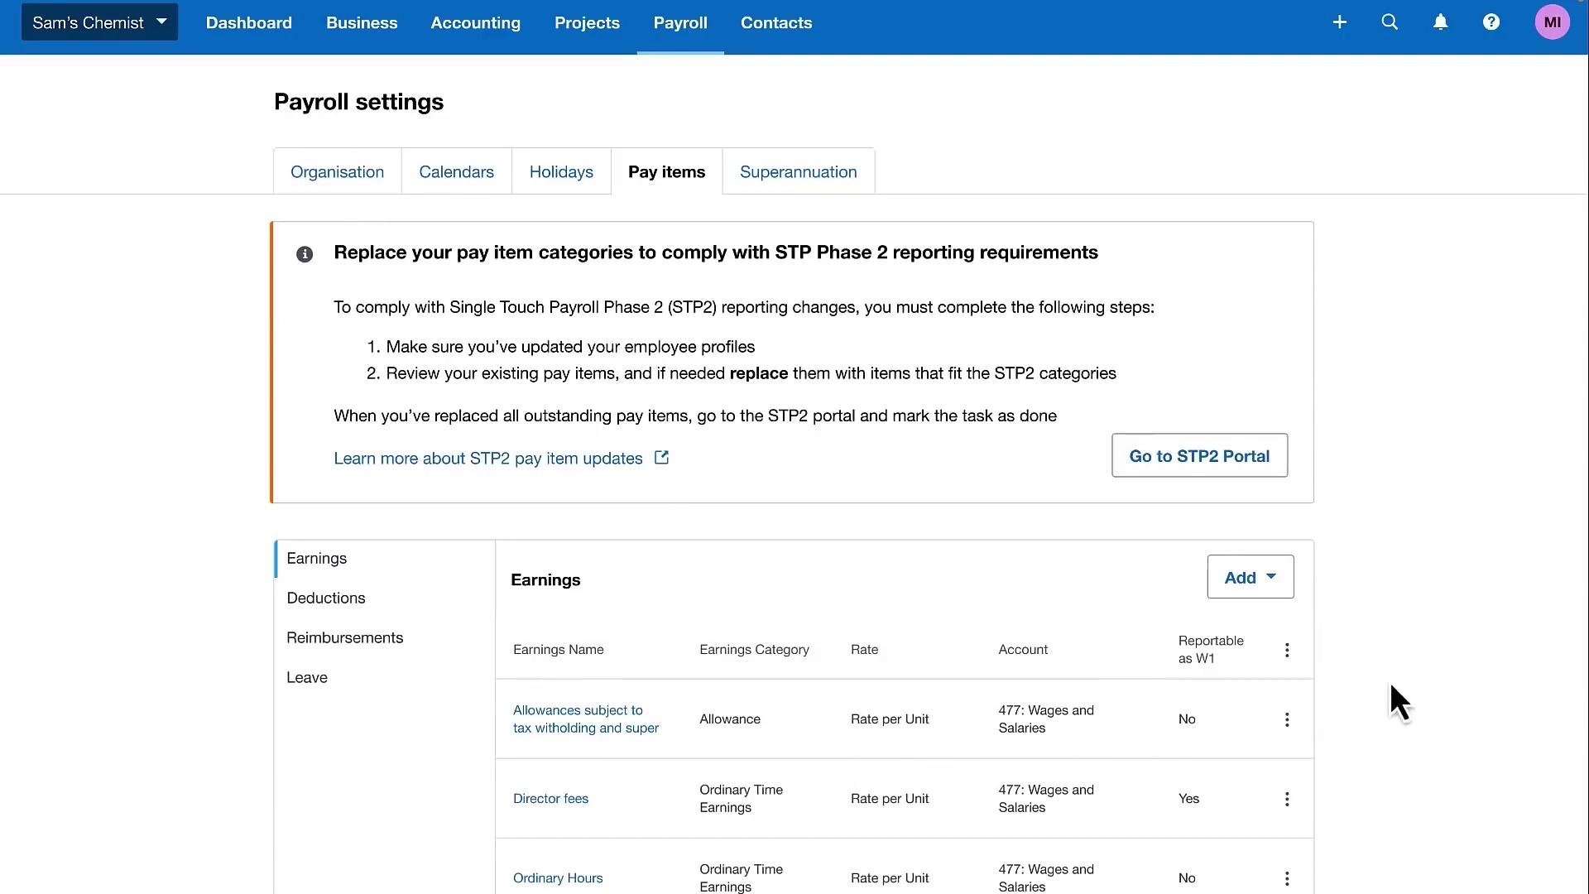
scroll(1391, 686, down, 5)
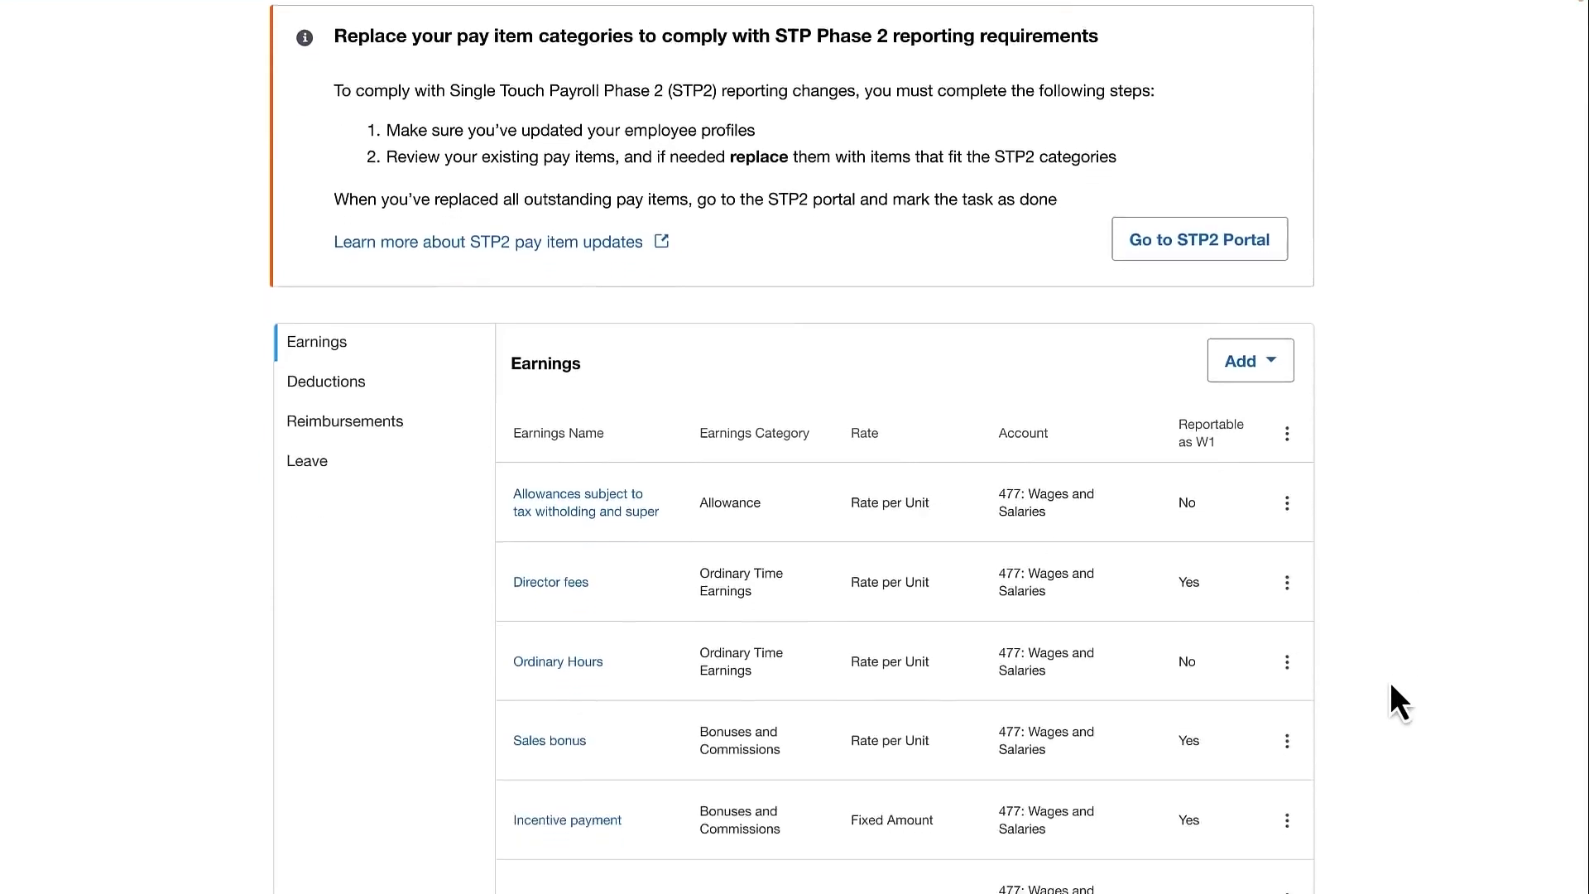
scroll(1390, 687, down, 2)
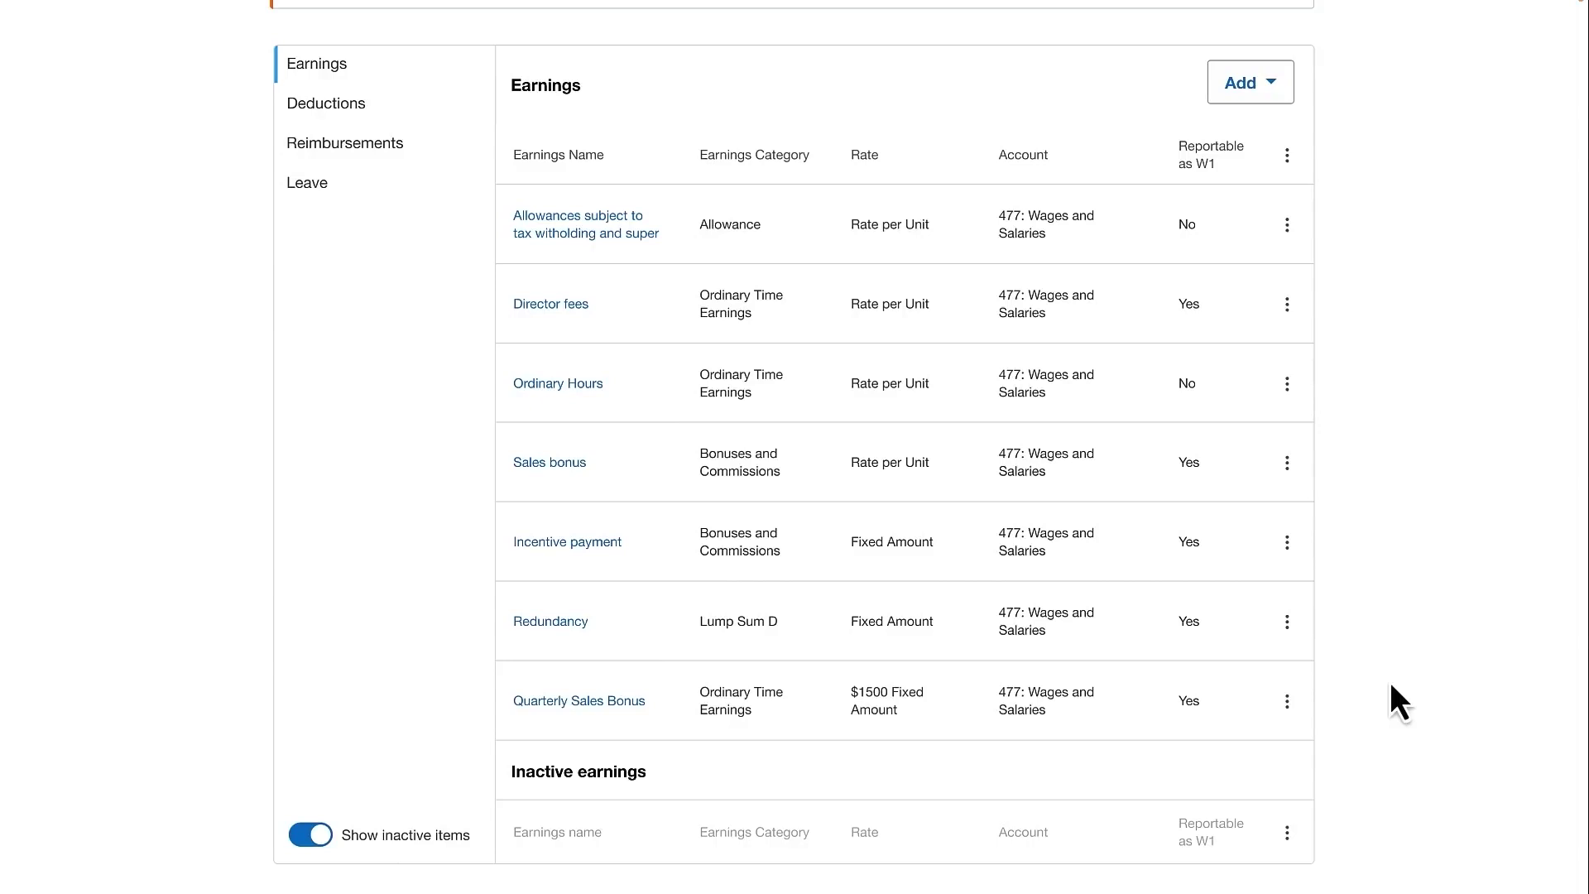
- Start replacing the Quarterly Sales Bonus earnings item, with Bonuses and commissions as its new reporting category
click(1287, 702)
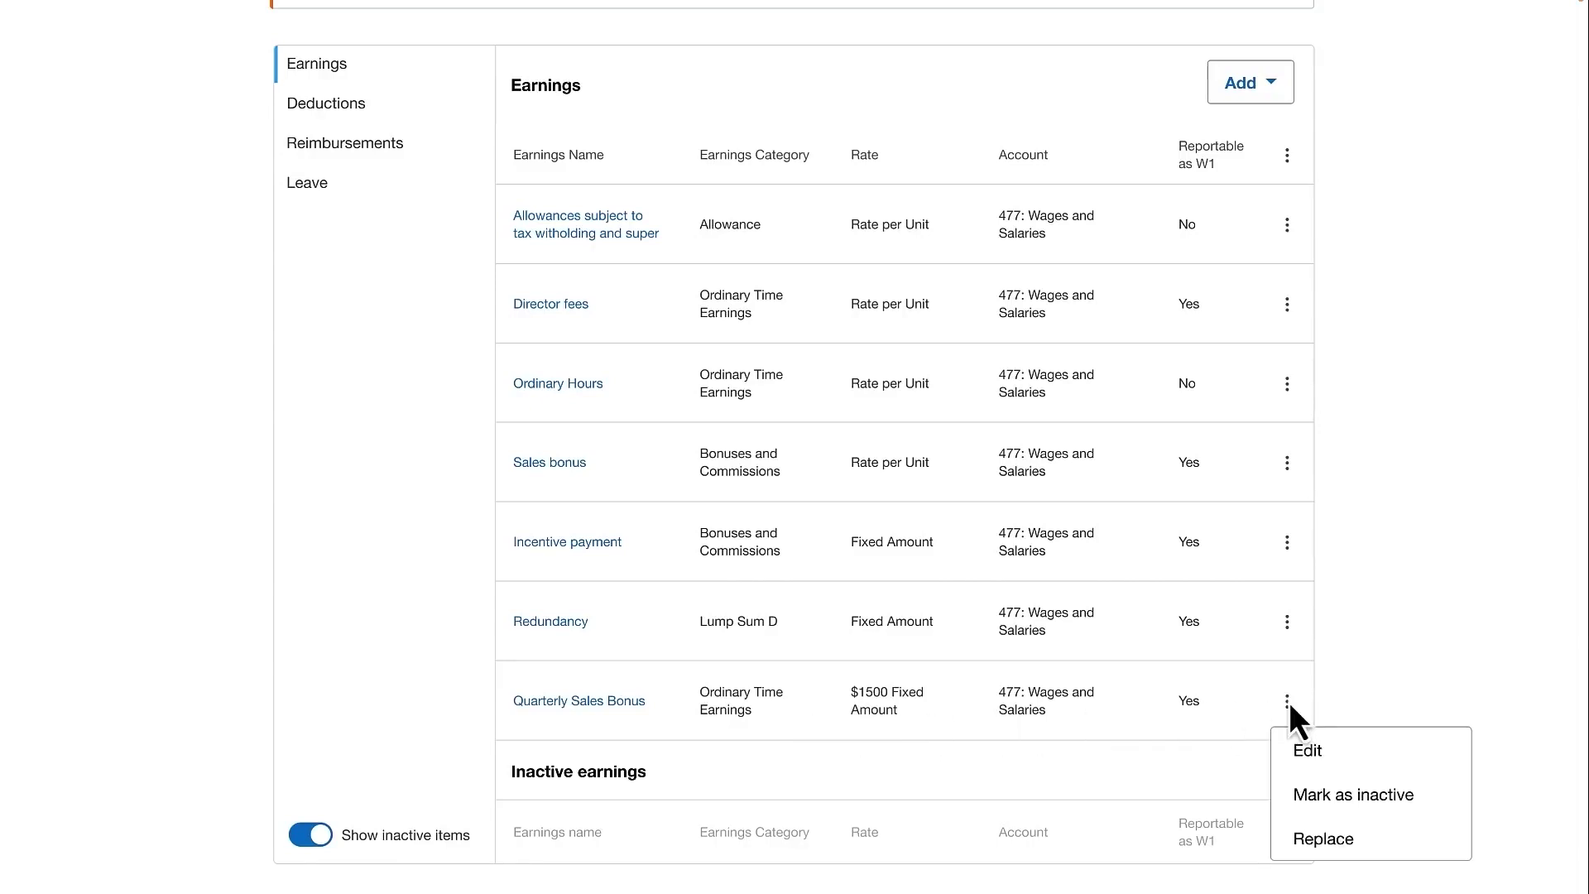
click(1347, 841)
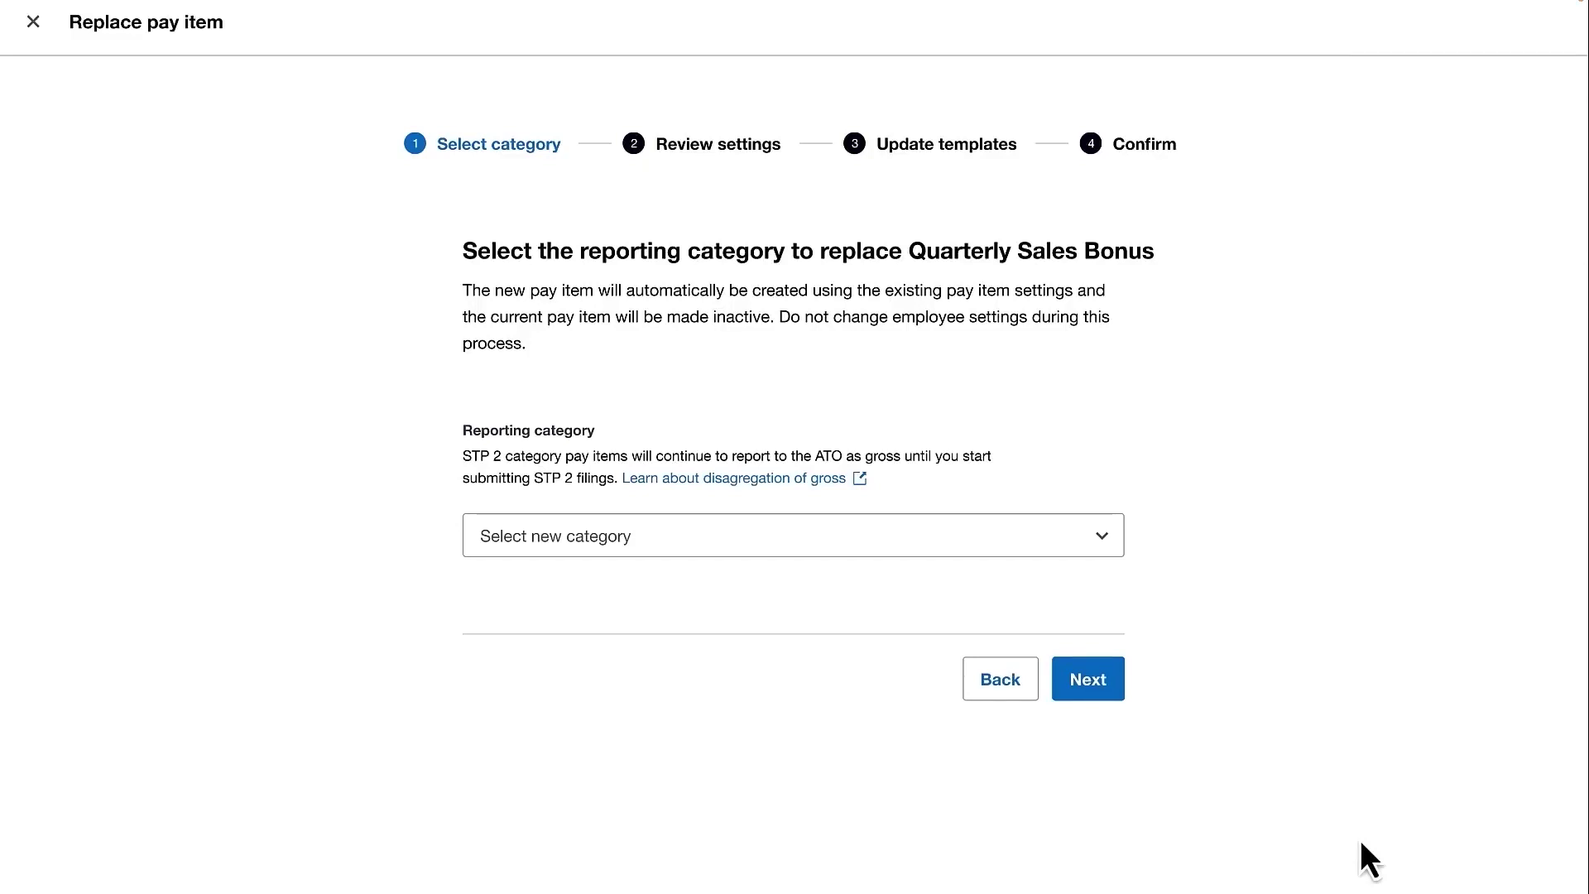
click(1102, 536)
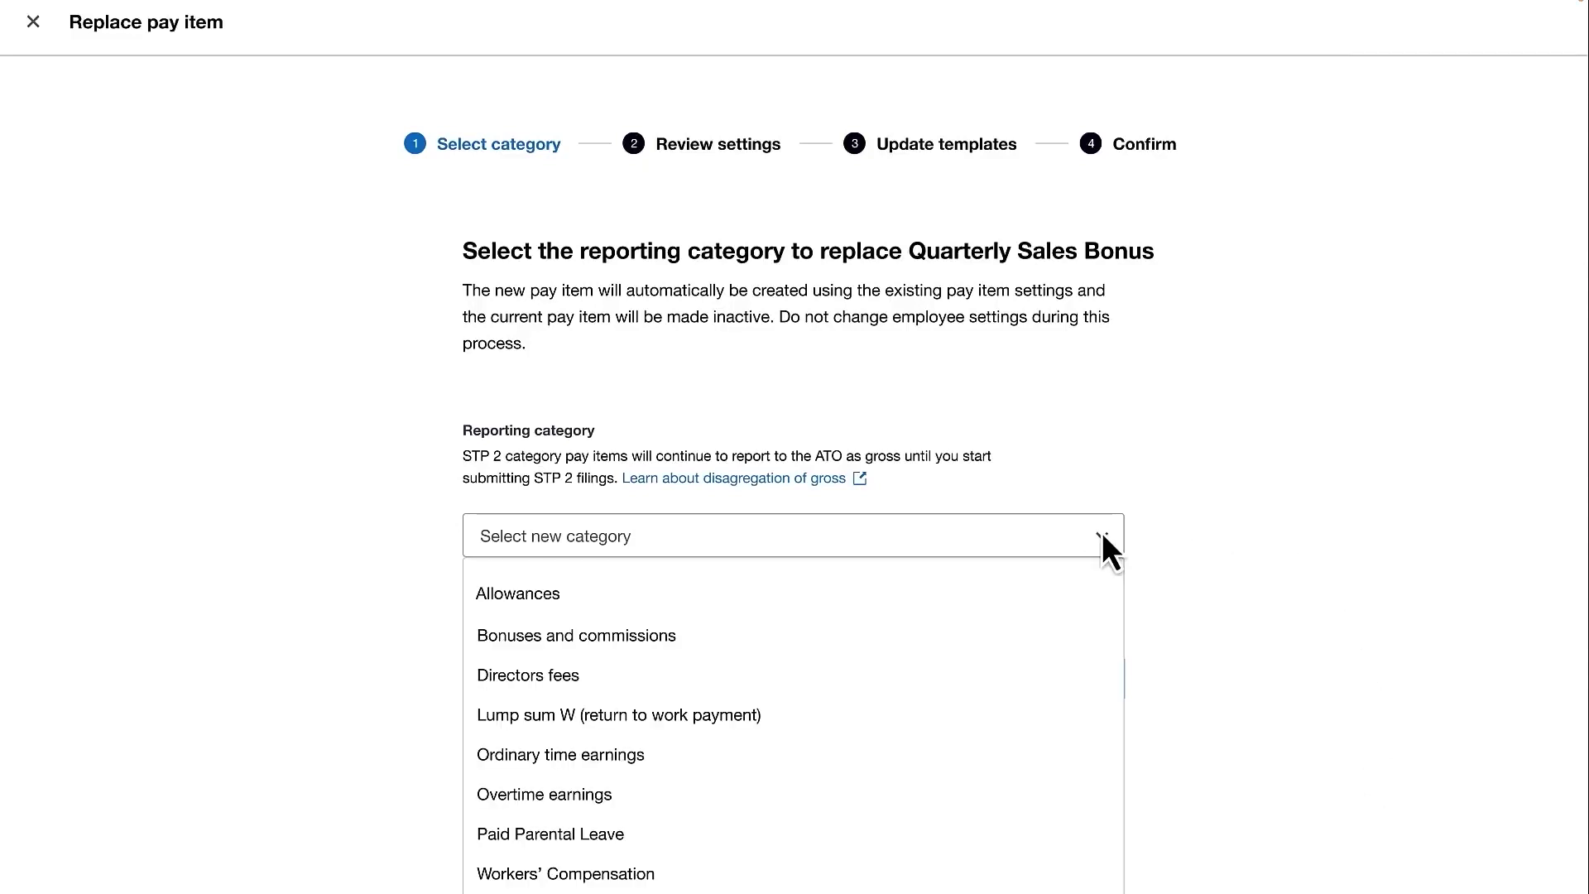
click(1048, 649)
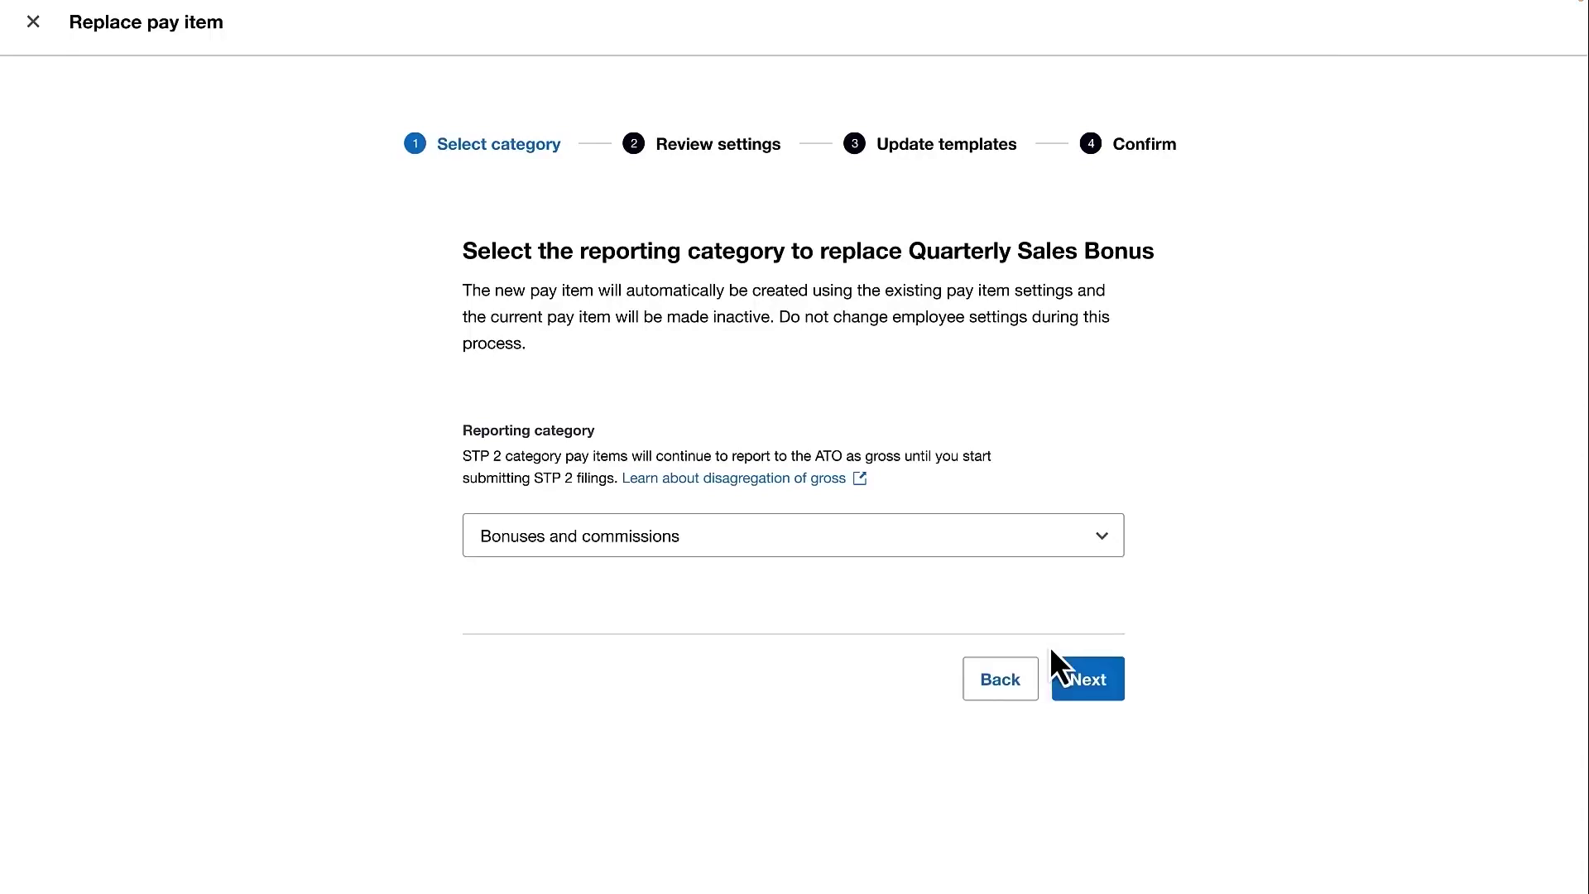
click(1087, 679)
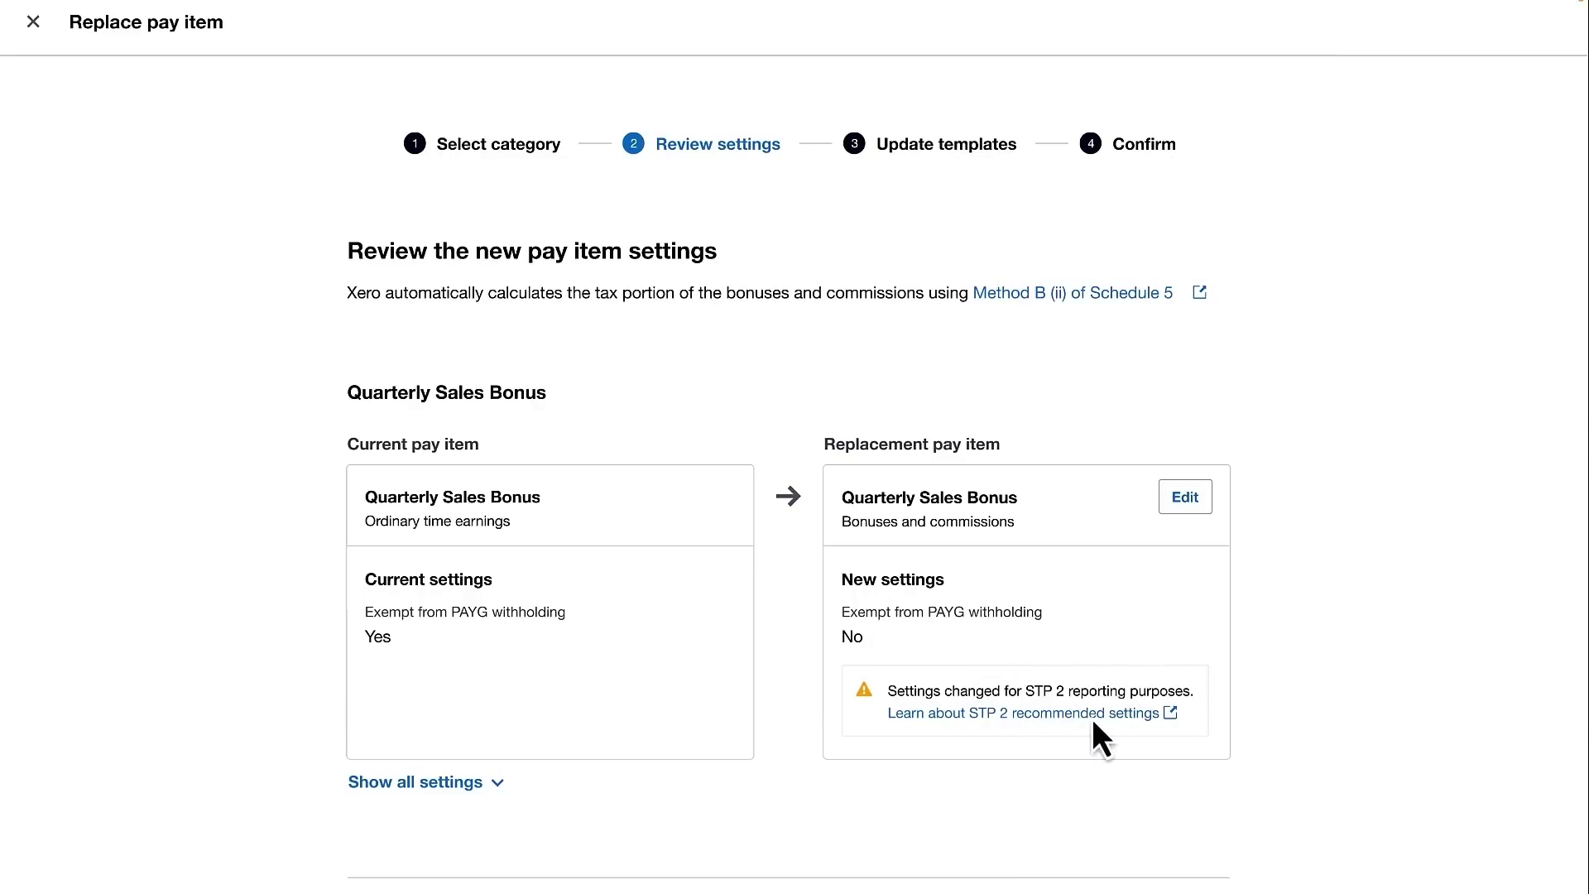
- Confirm the Quarterly Sales Bonus replacement with all listed employees' pay templates selected, and return to the pay item settings
scroll(1091, 717, down, 1)
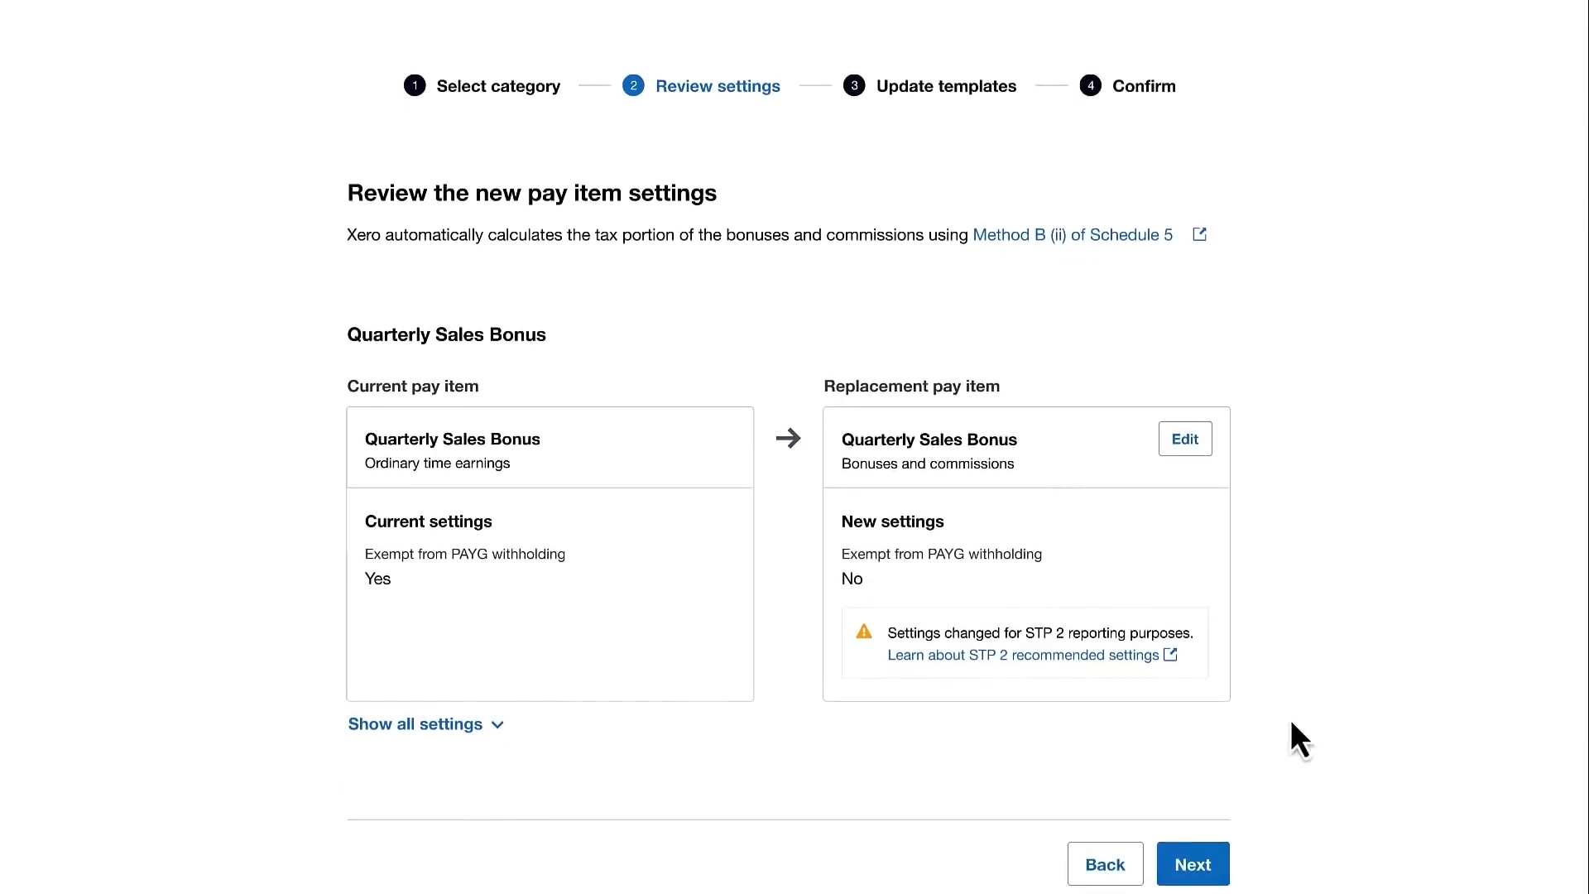
click(1196, 856)
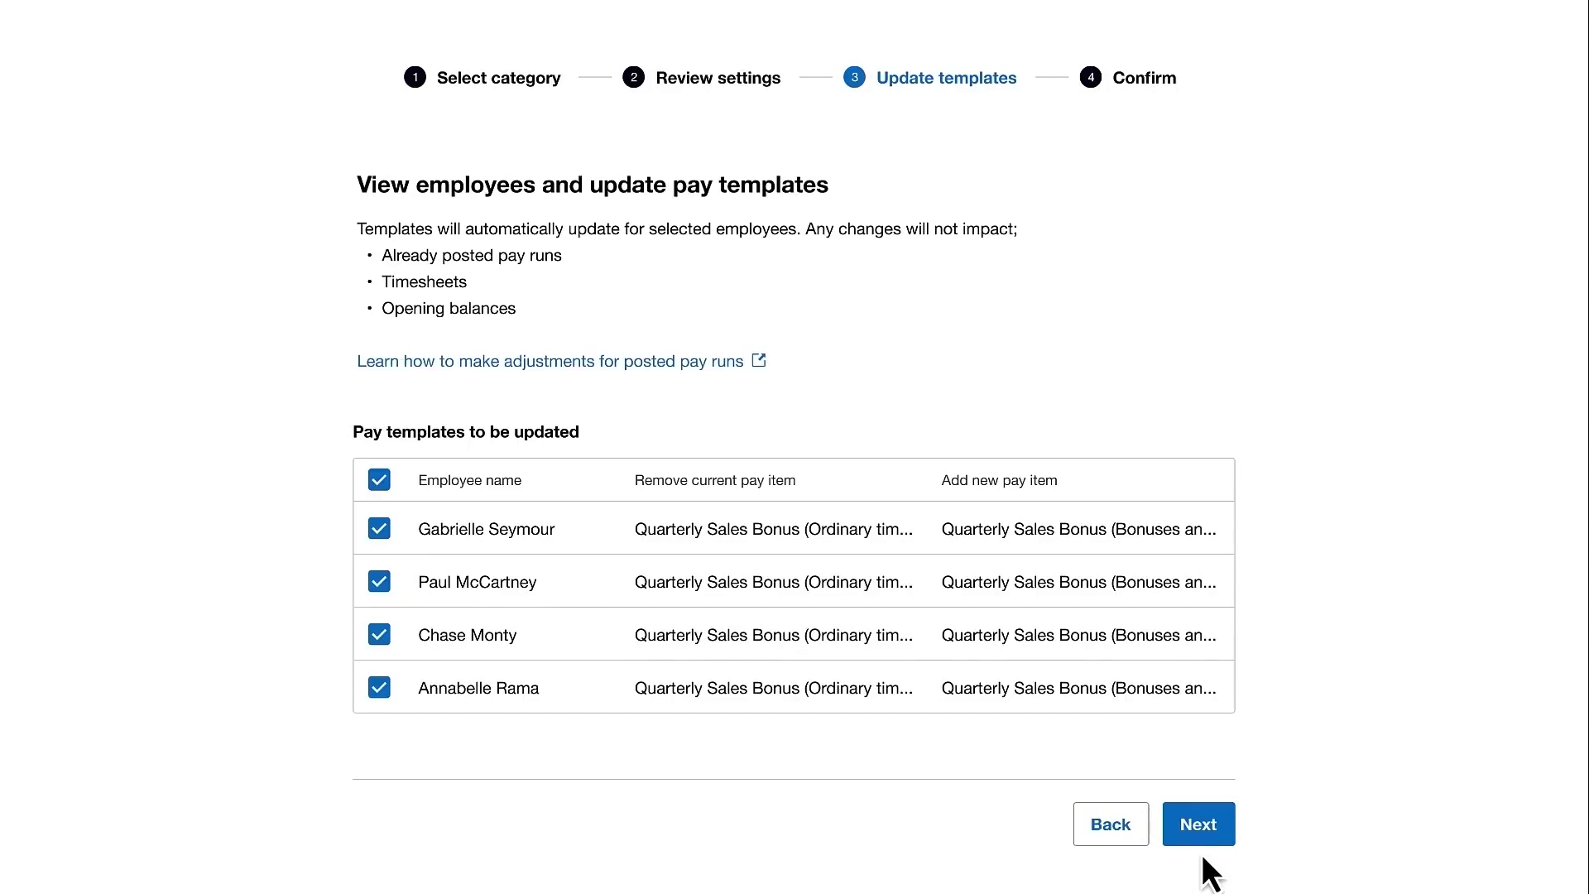
click(378, 529)
click(378, 529)
click(1200, 825)
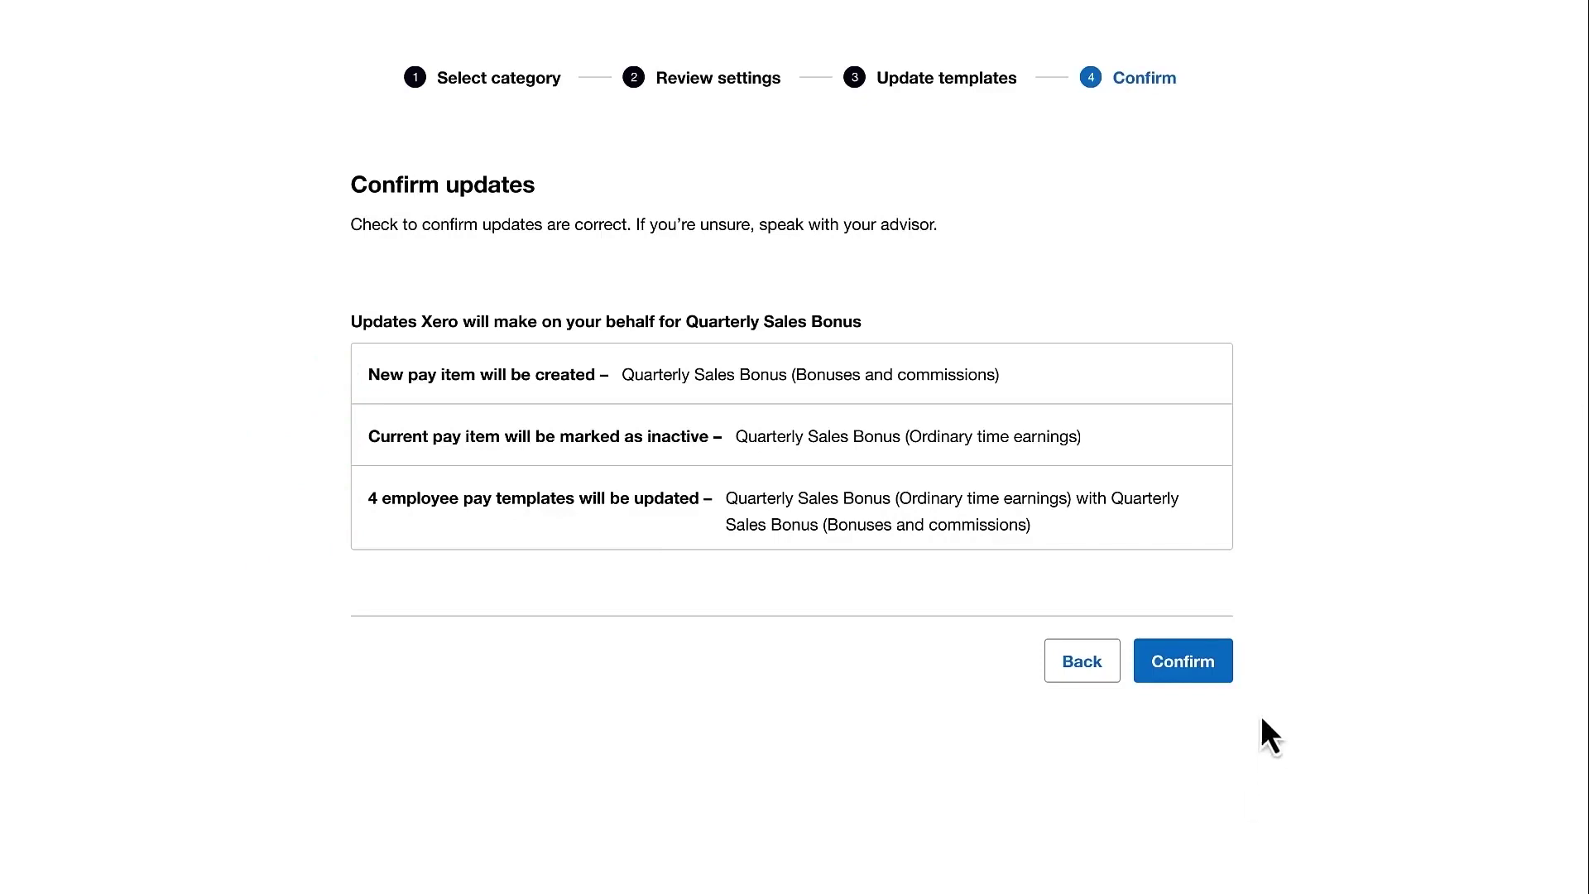
click(1193, 671)
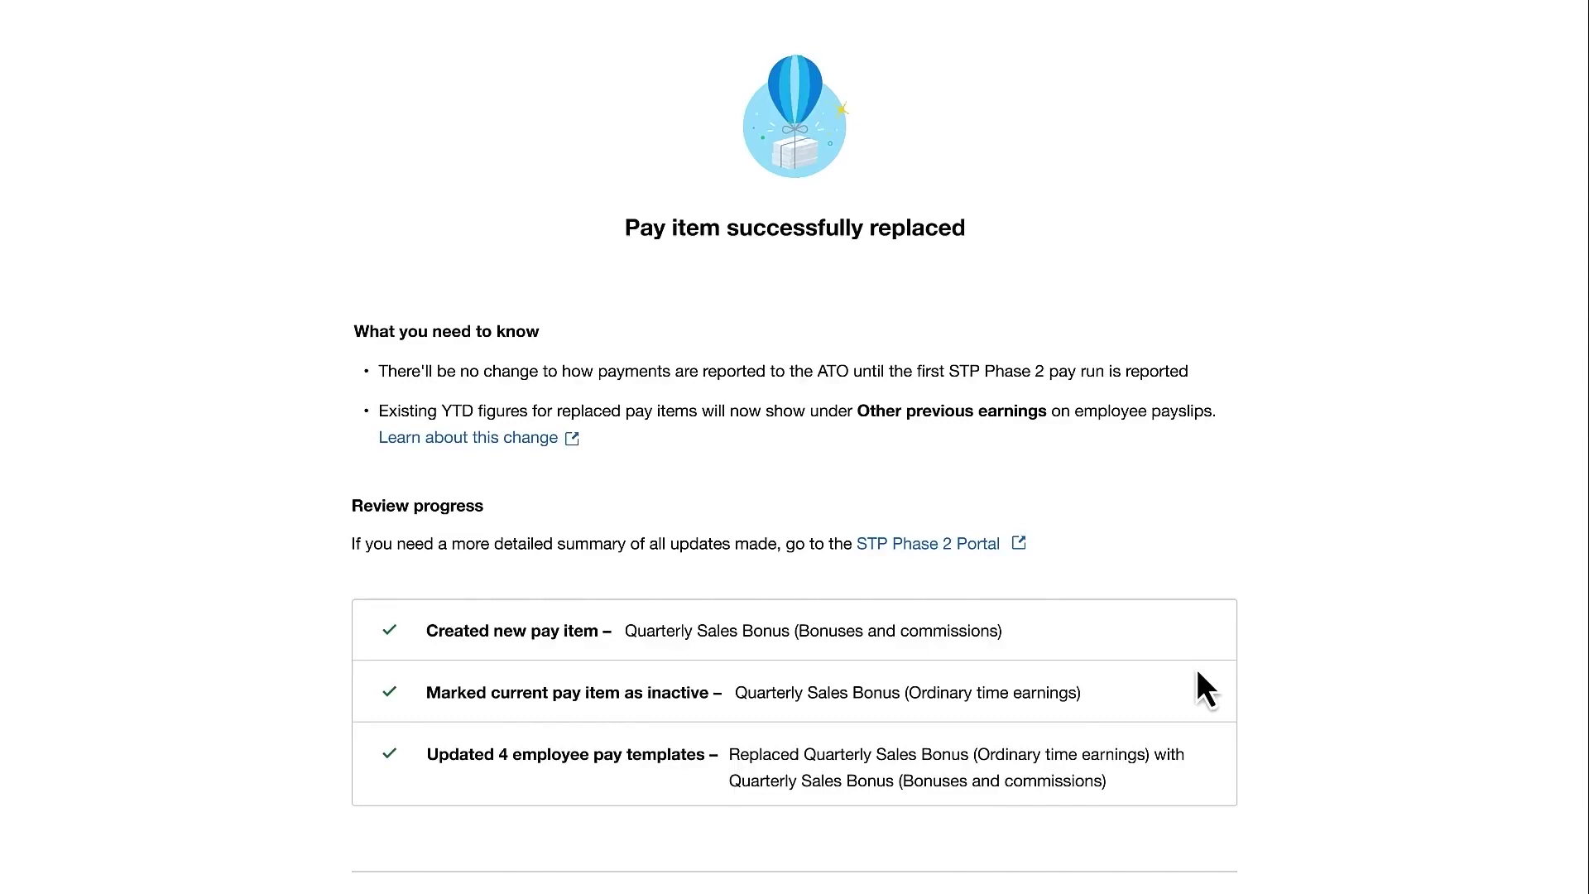
scroll(1197, 672, down, 3)
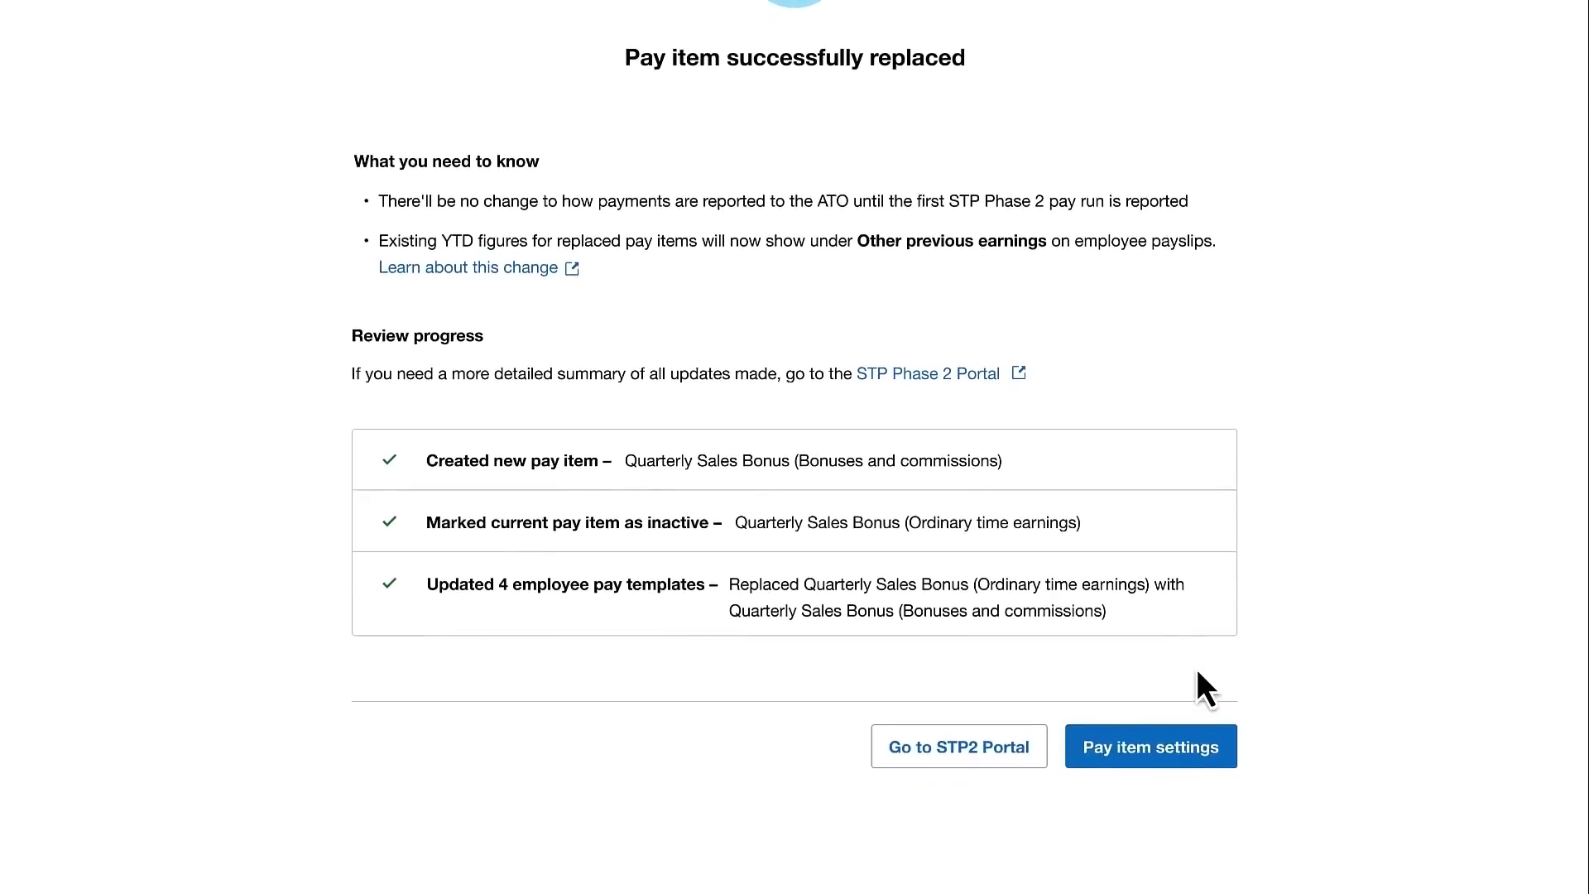
click(1189, 762)
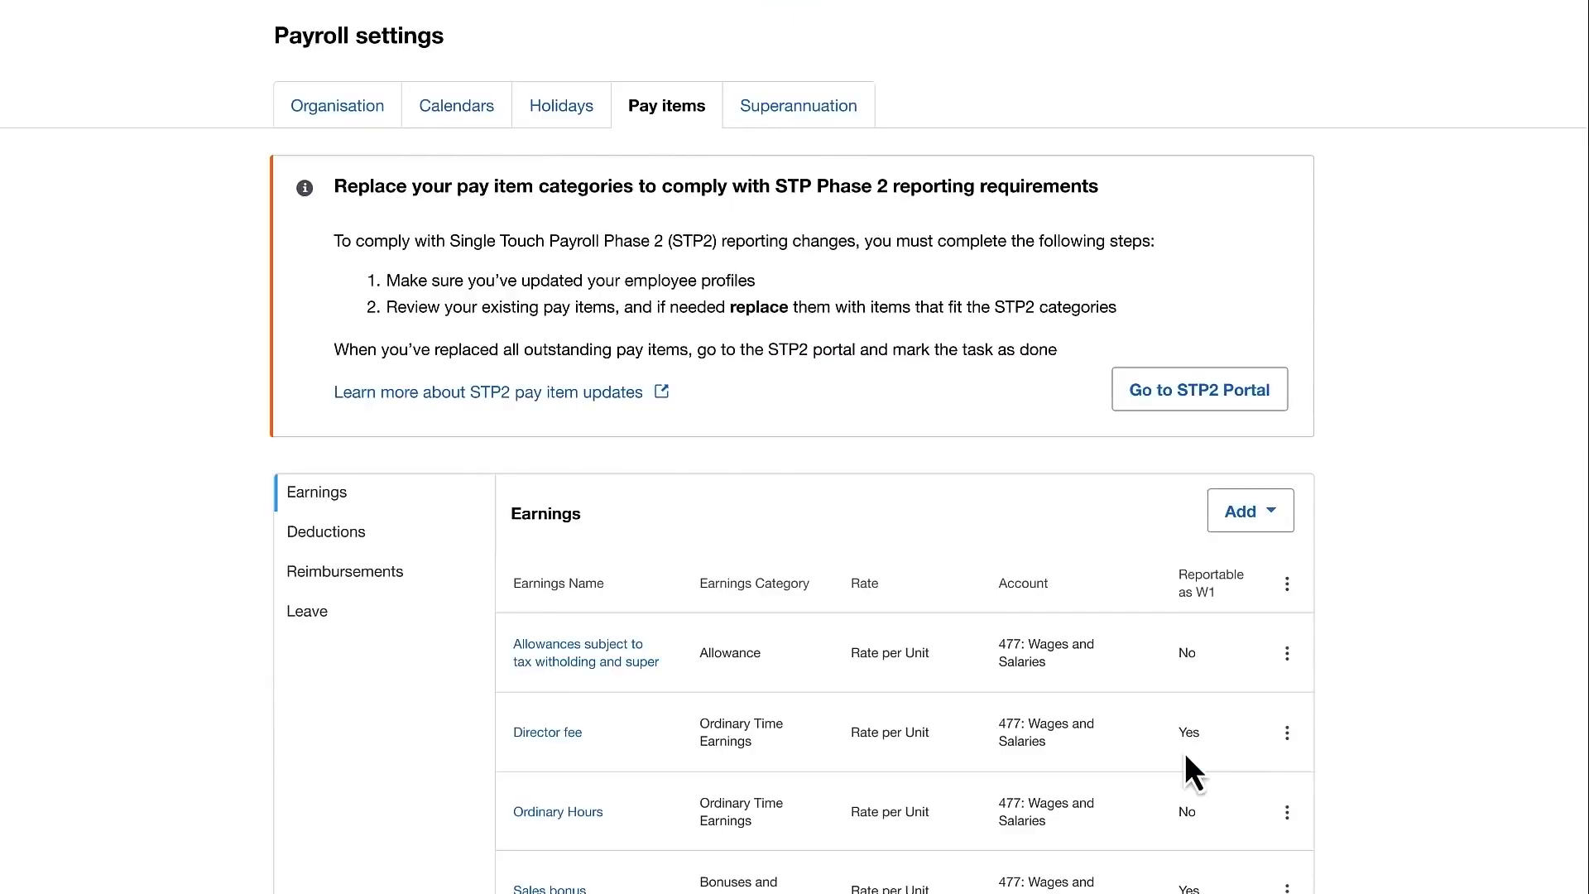
- Start replacing the Director fee earnings item, with Directors fees as its new reporting category
scroll(1186, 756, down, 5)
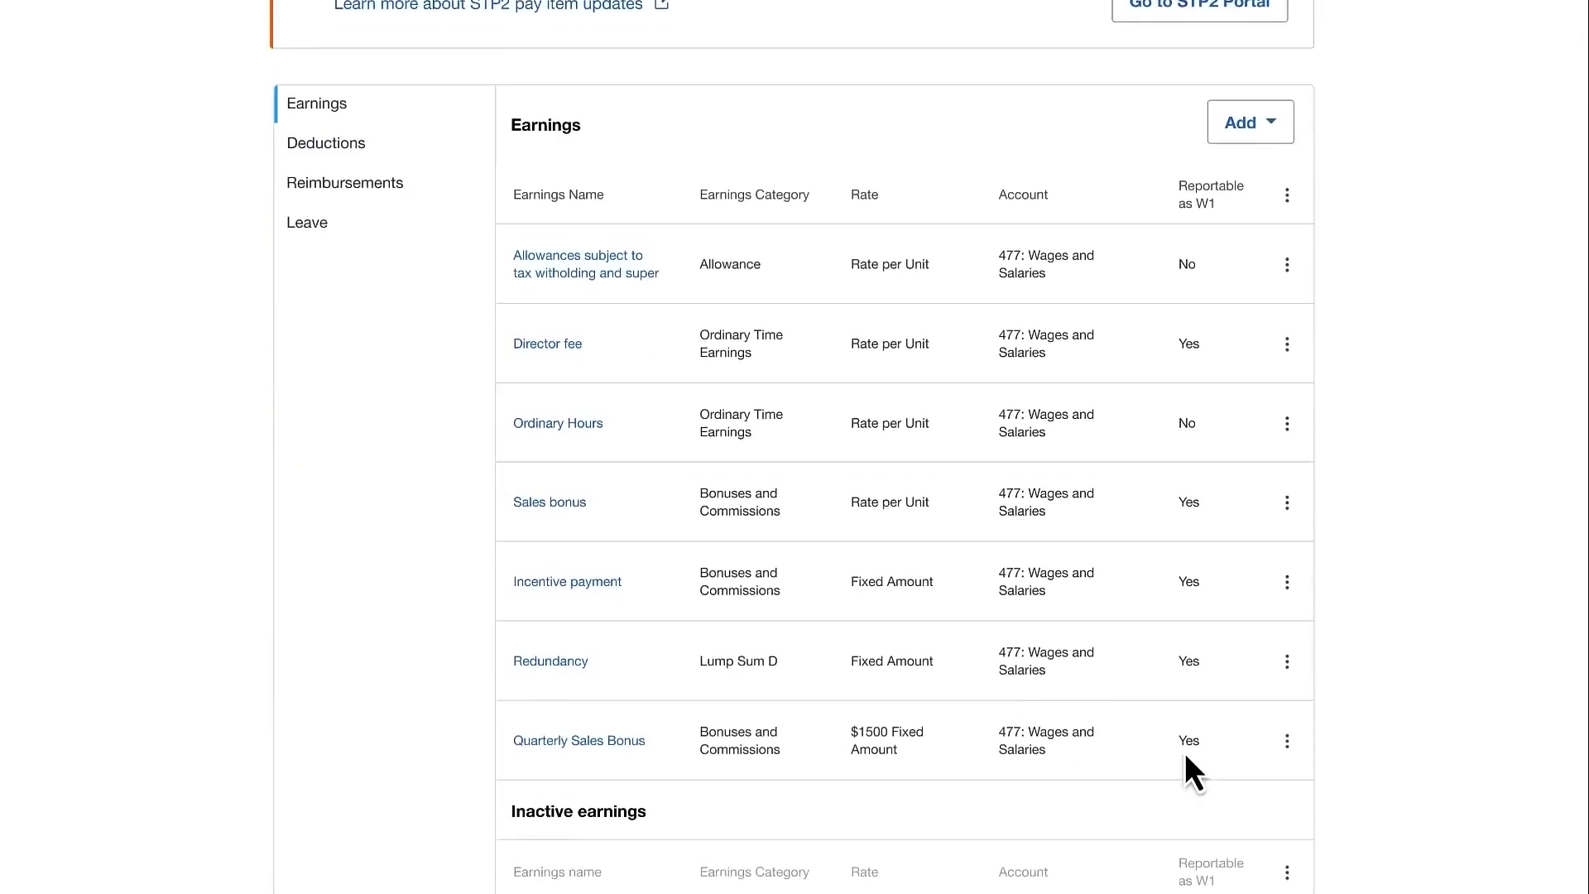
scroll(1186, 756, down, 2)
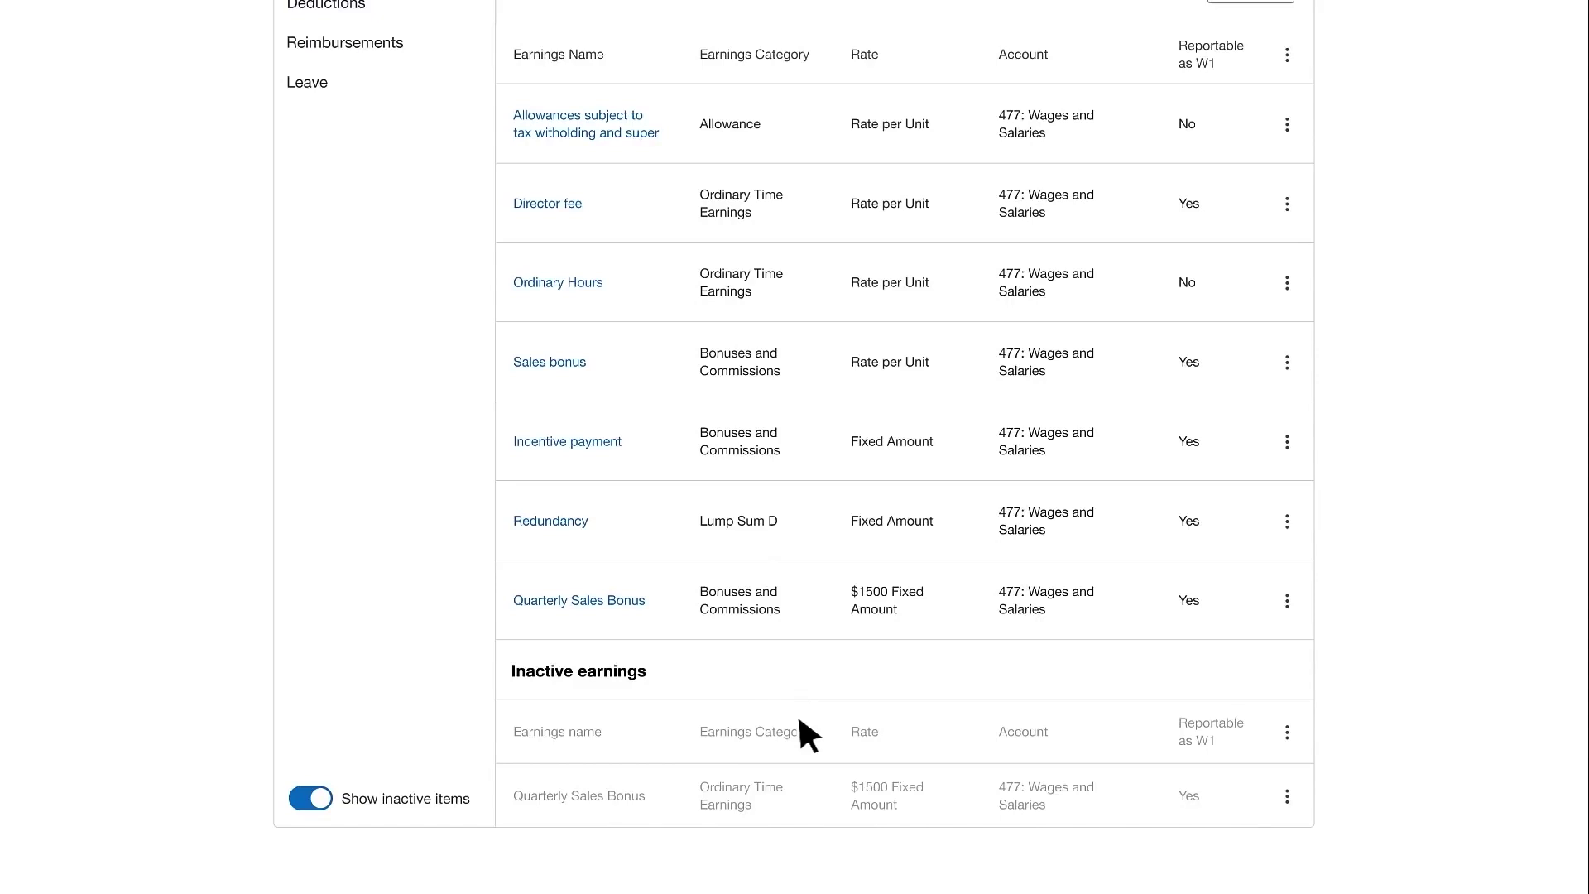
click(1288, 205)
click(1304, 349)
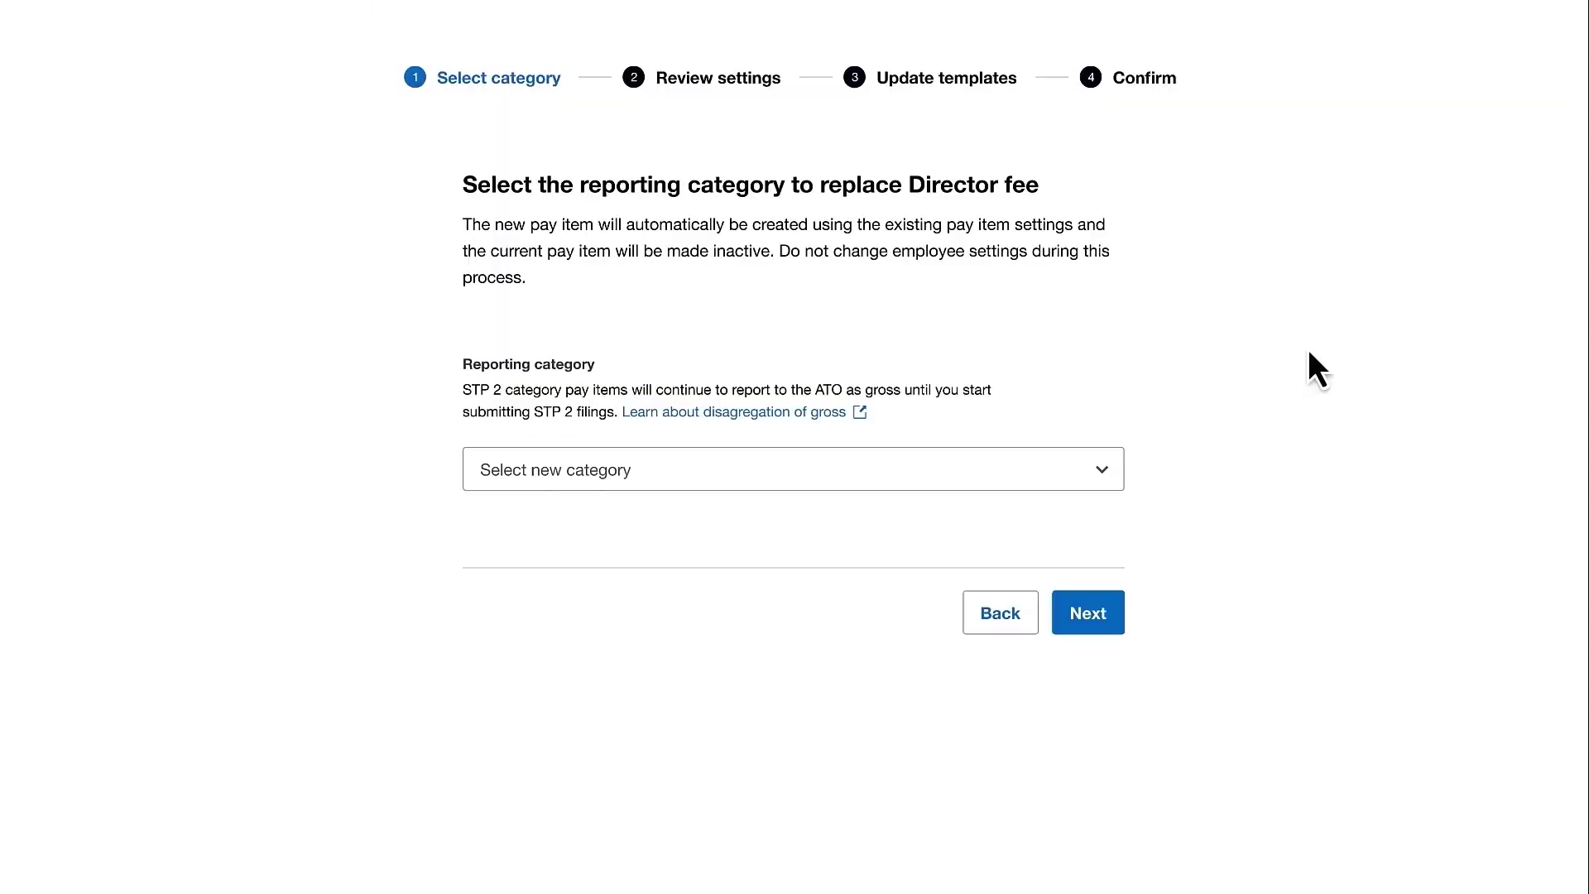
click(1103, 472)
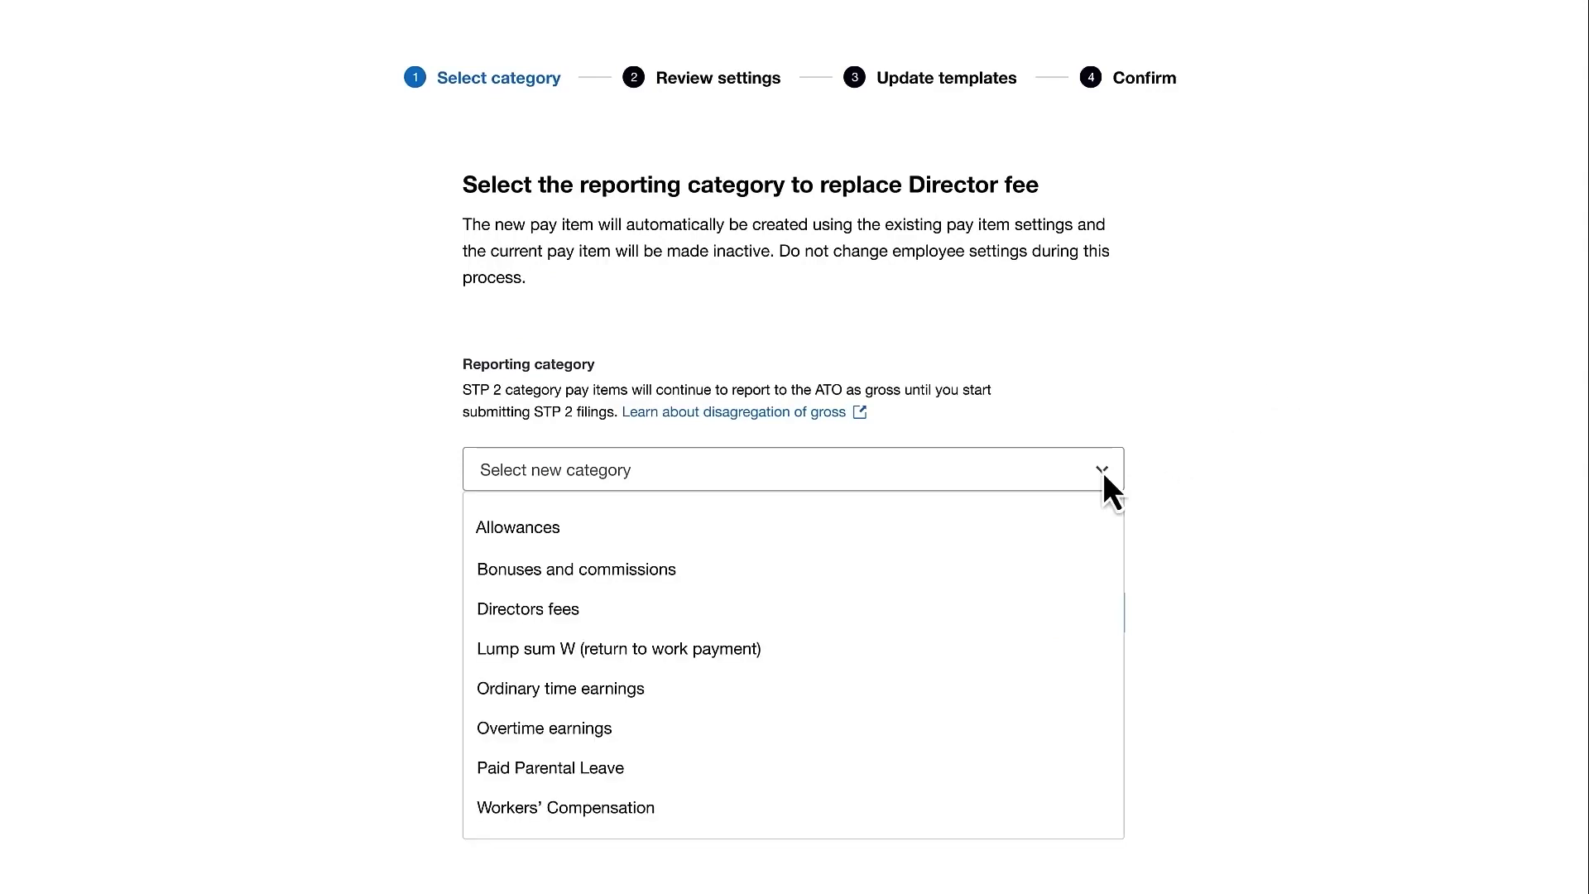
click(615, 633)
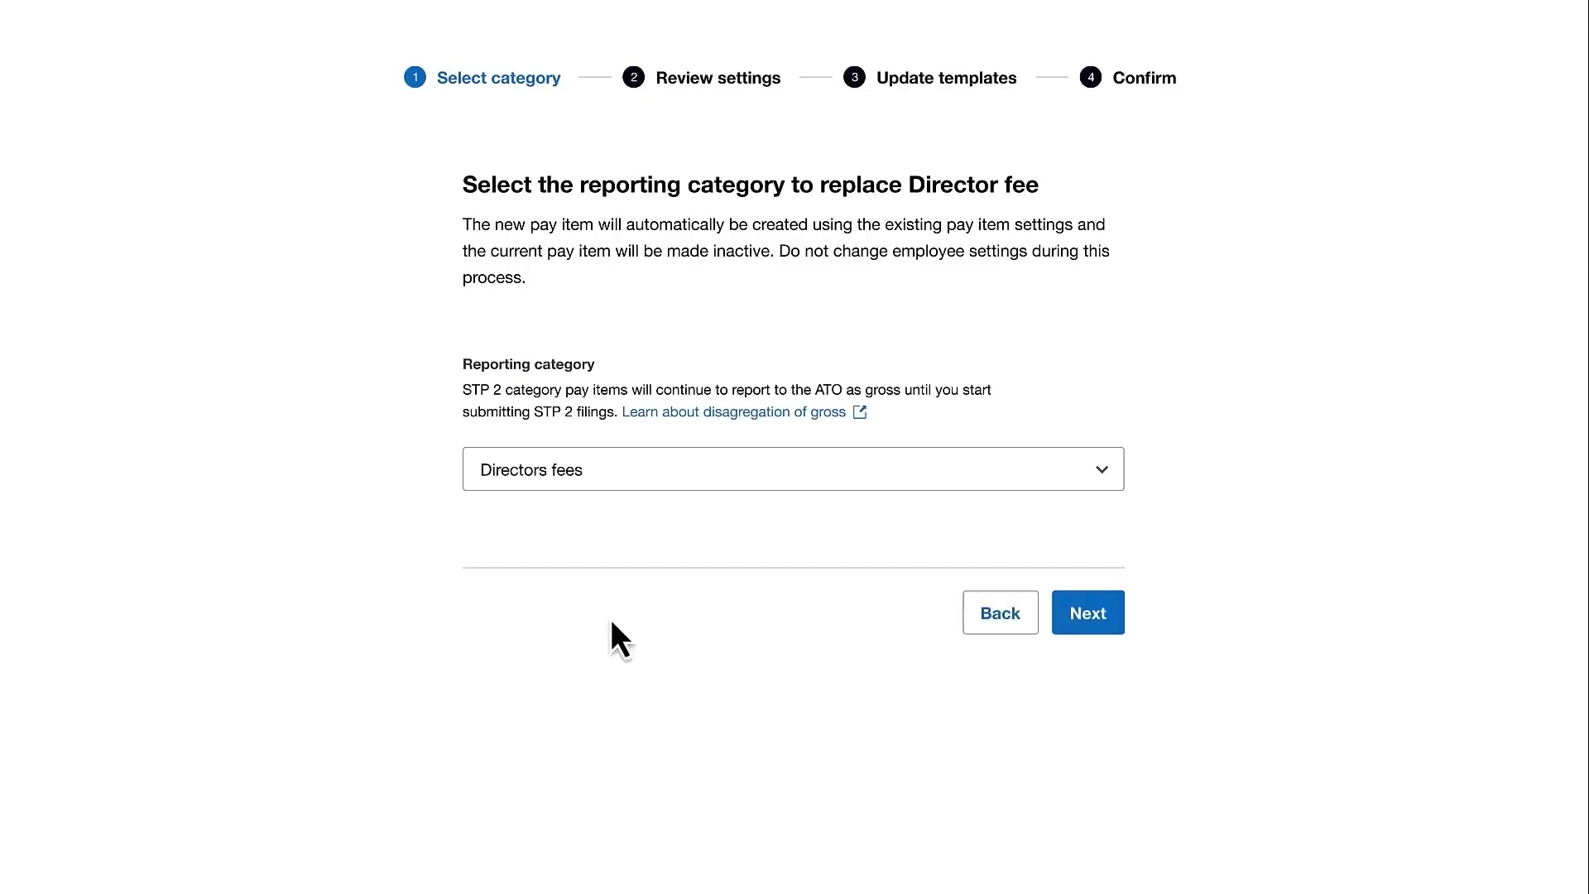
click(1080, 616)
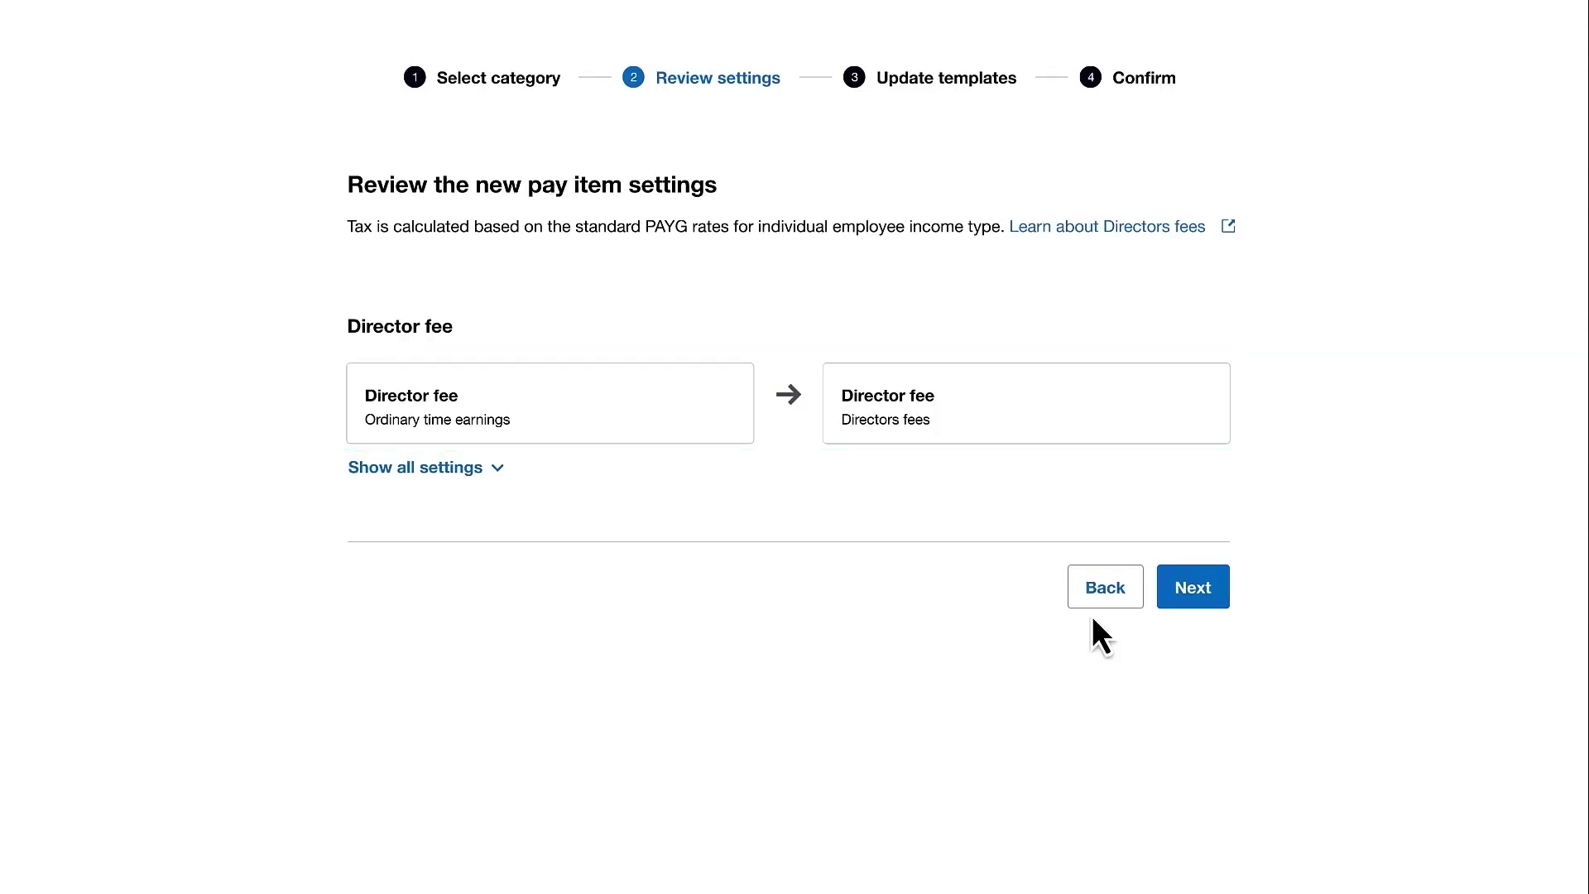
- Confirm the Director fee replacement with all eligible employees' pay templates selected, and return to the pay item settings
click(1184, 593)
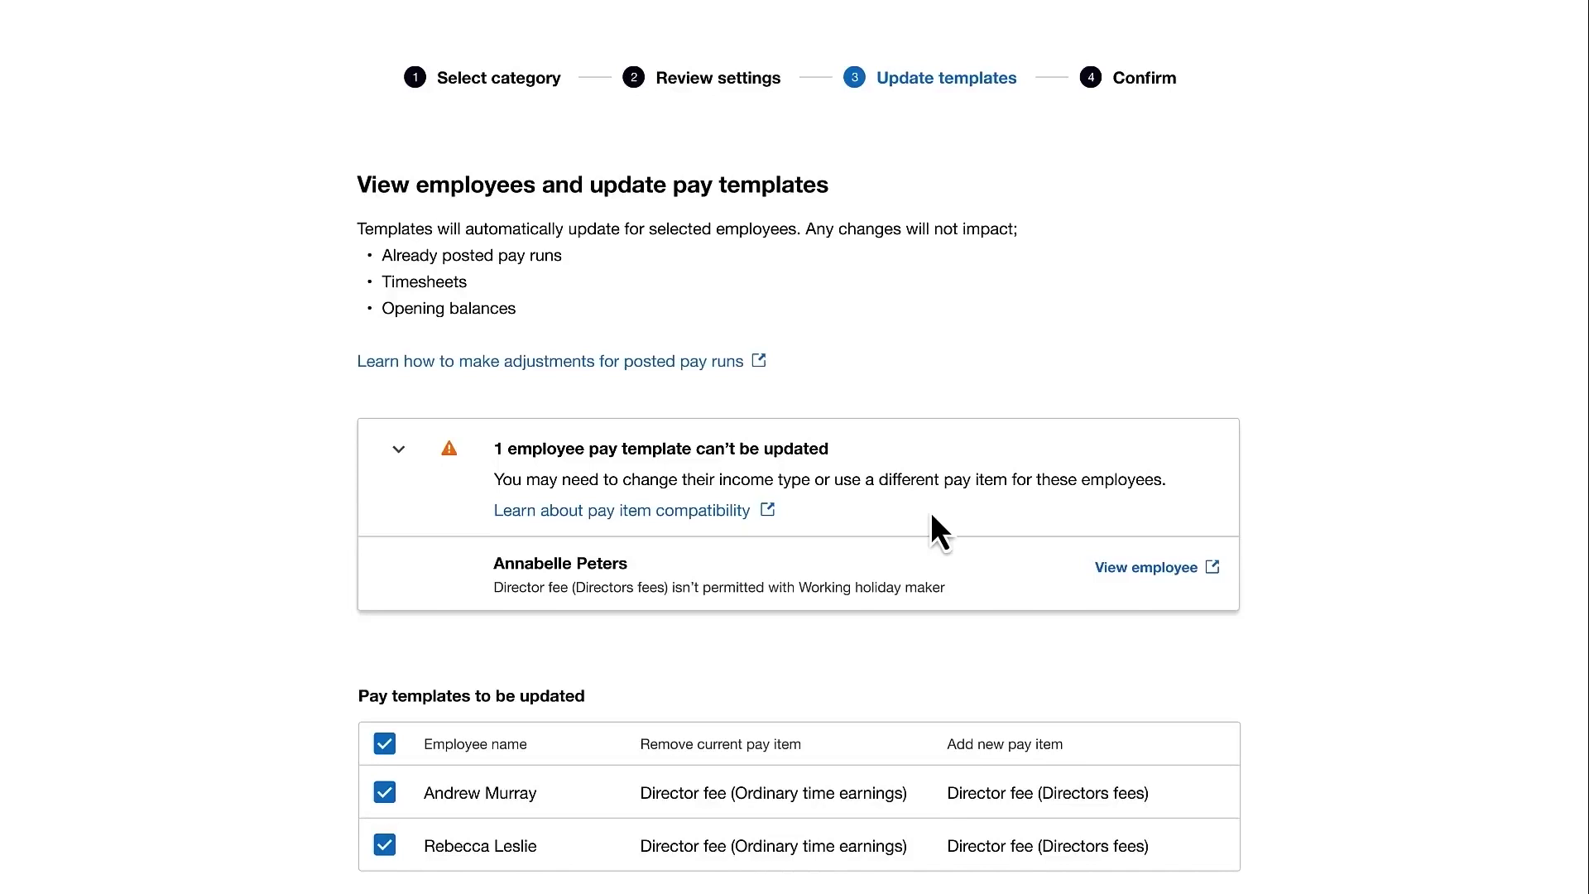
scroll(1233, 532, down, 3)
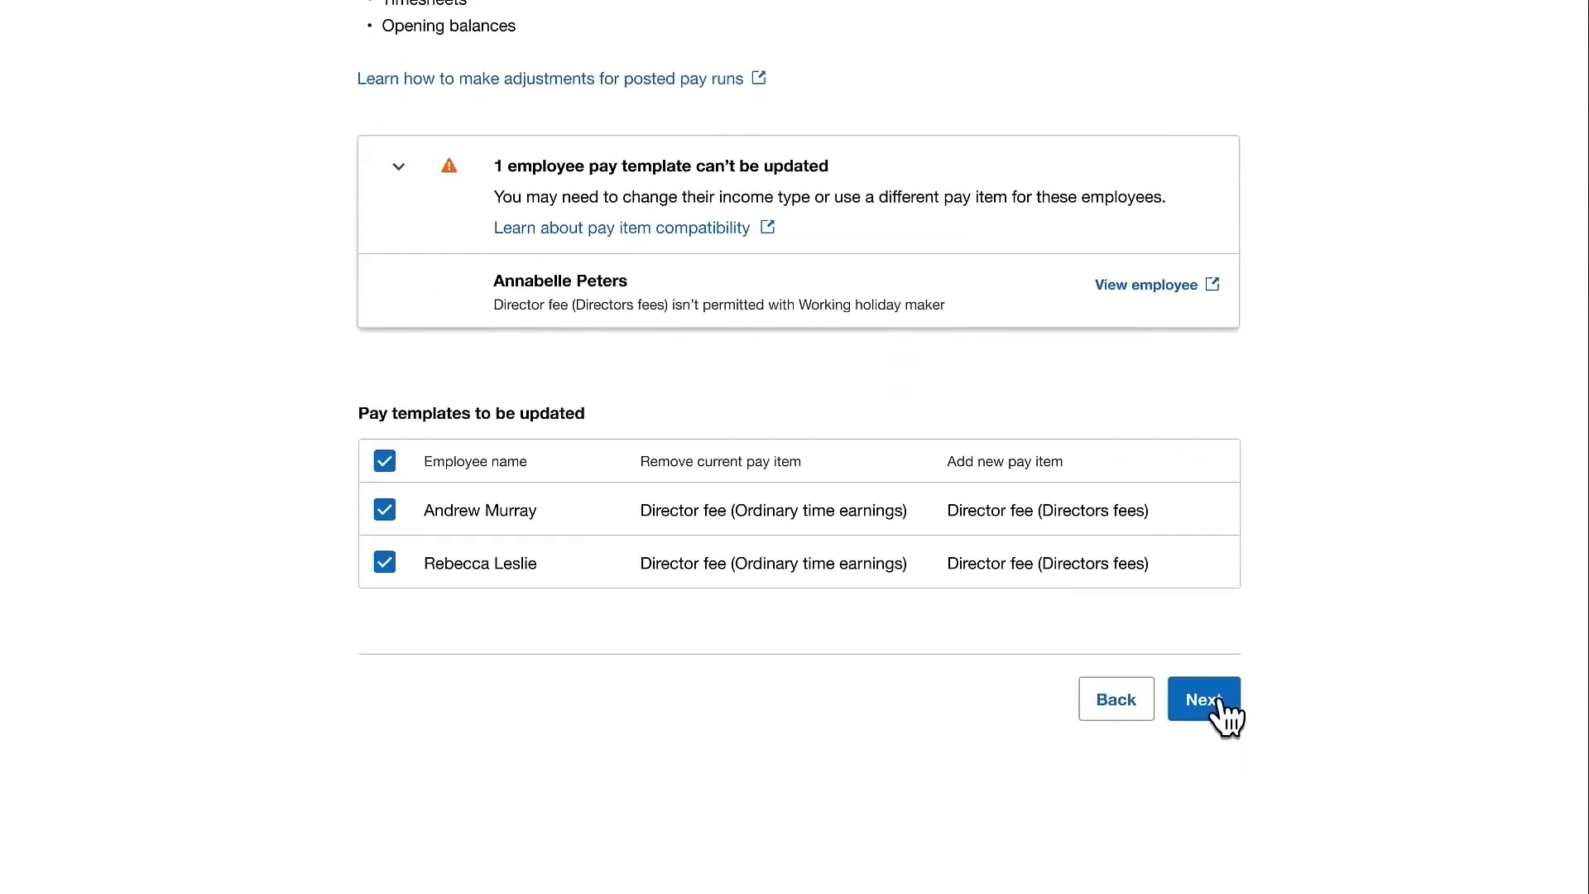
click(1214, 702)
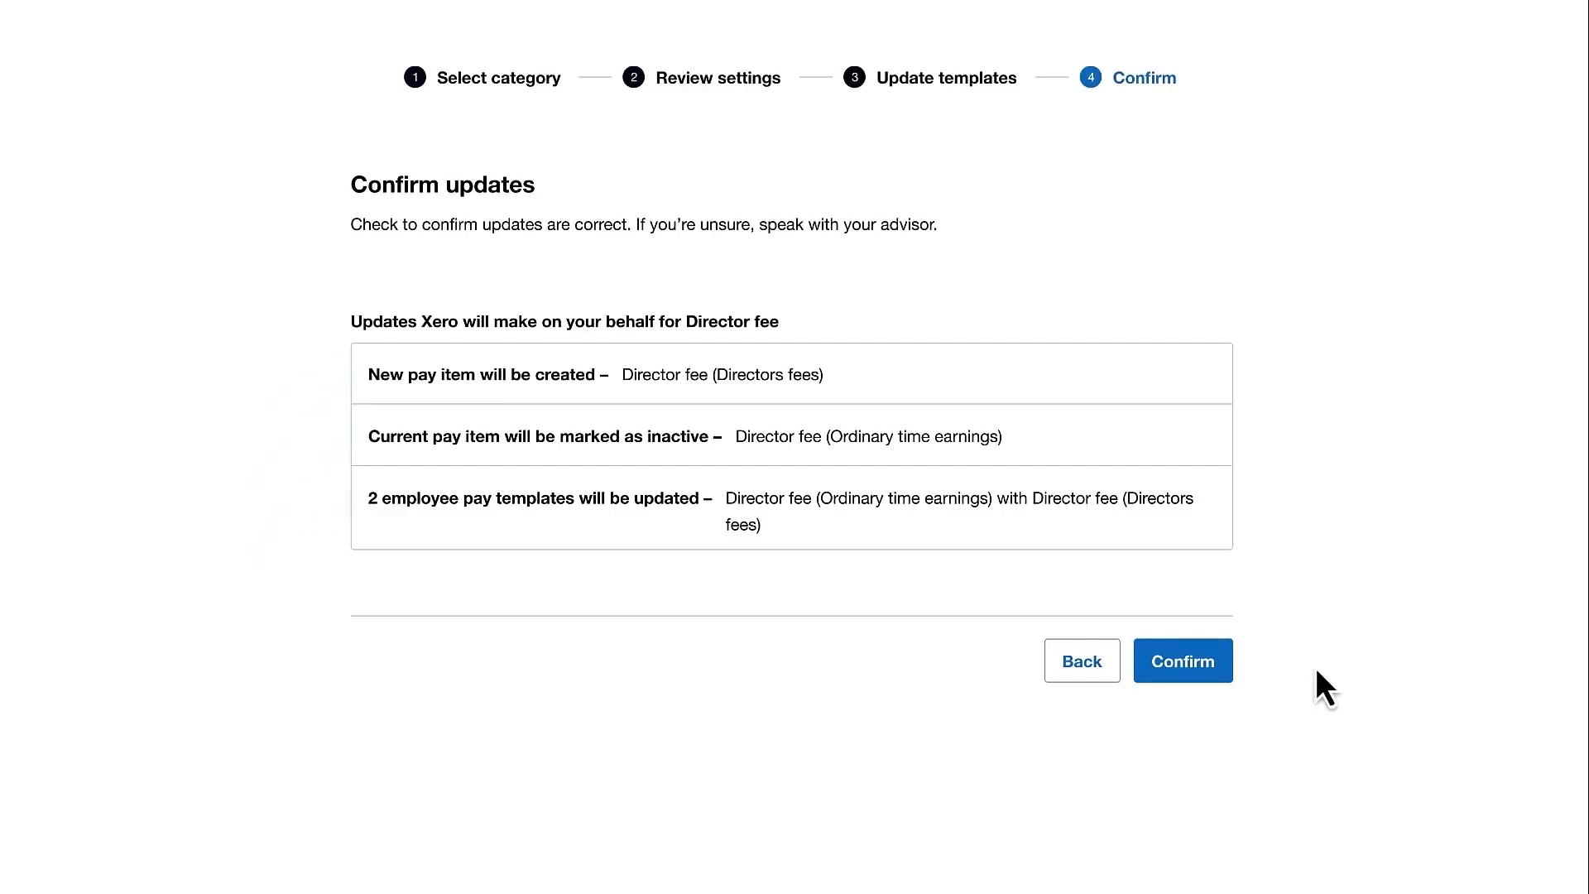
click(1215, 672)
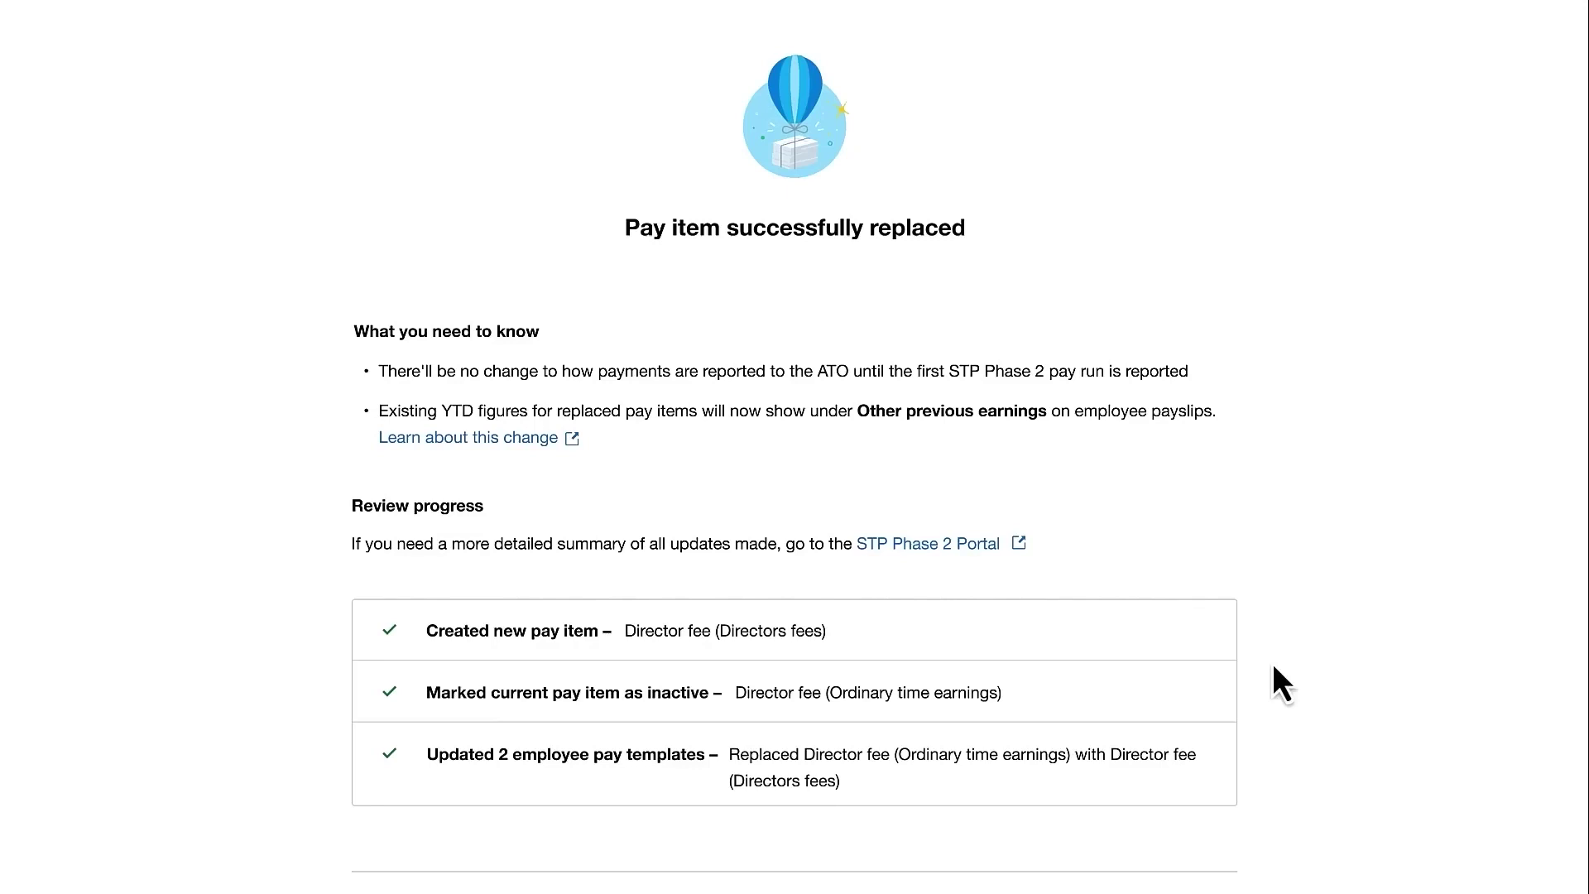
scroll(1288, 663, down, 2)
click(1176, 745)
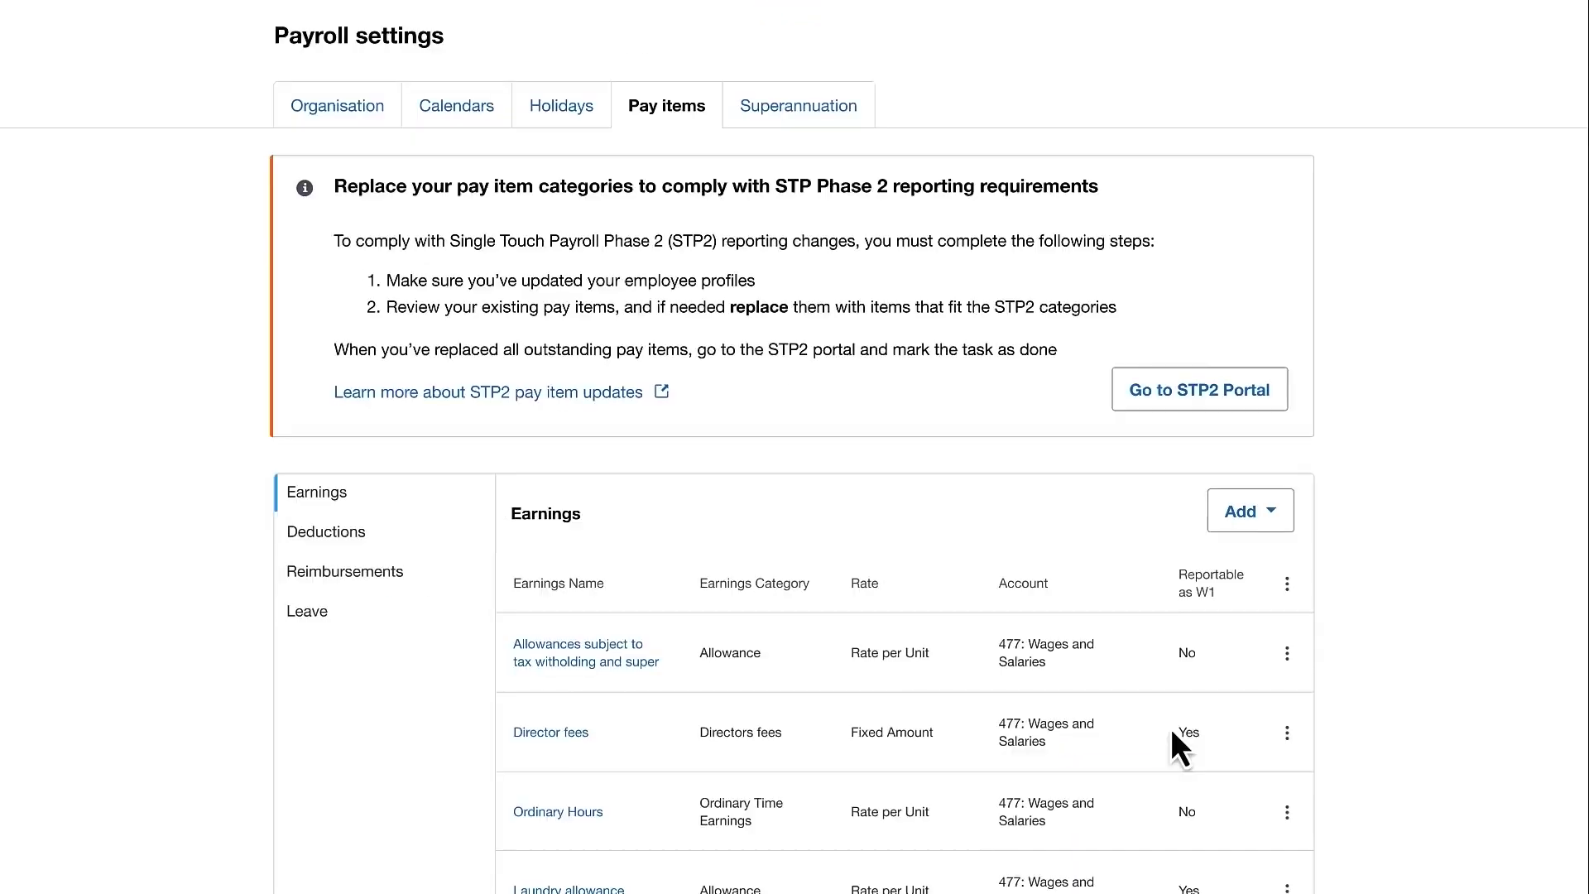
- Check the active and inactive earnings for the replaced pay items and go back to the STP2 portal
scroll(1384, 680, down, 6)
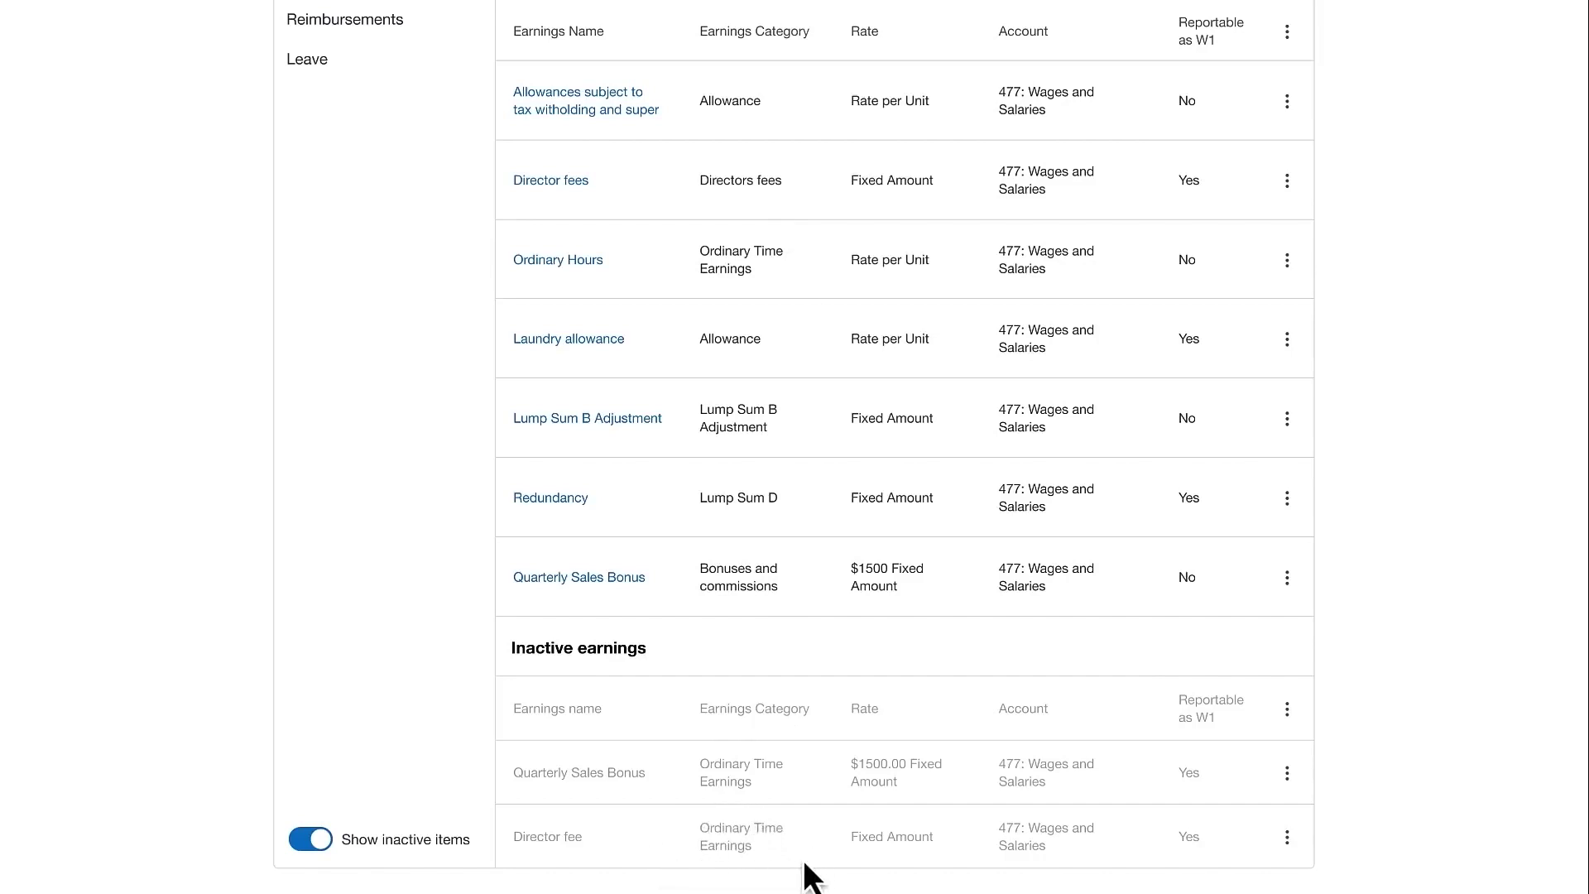
scroll(823, 839, up, 6)
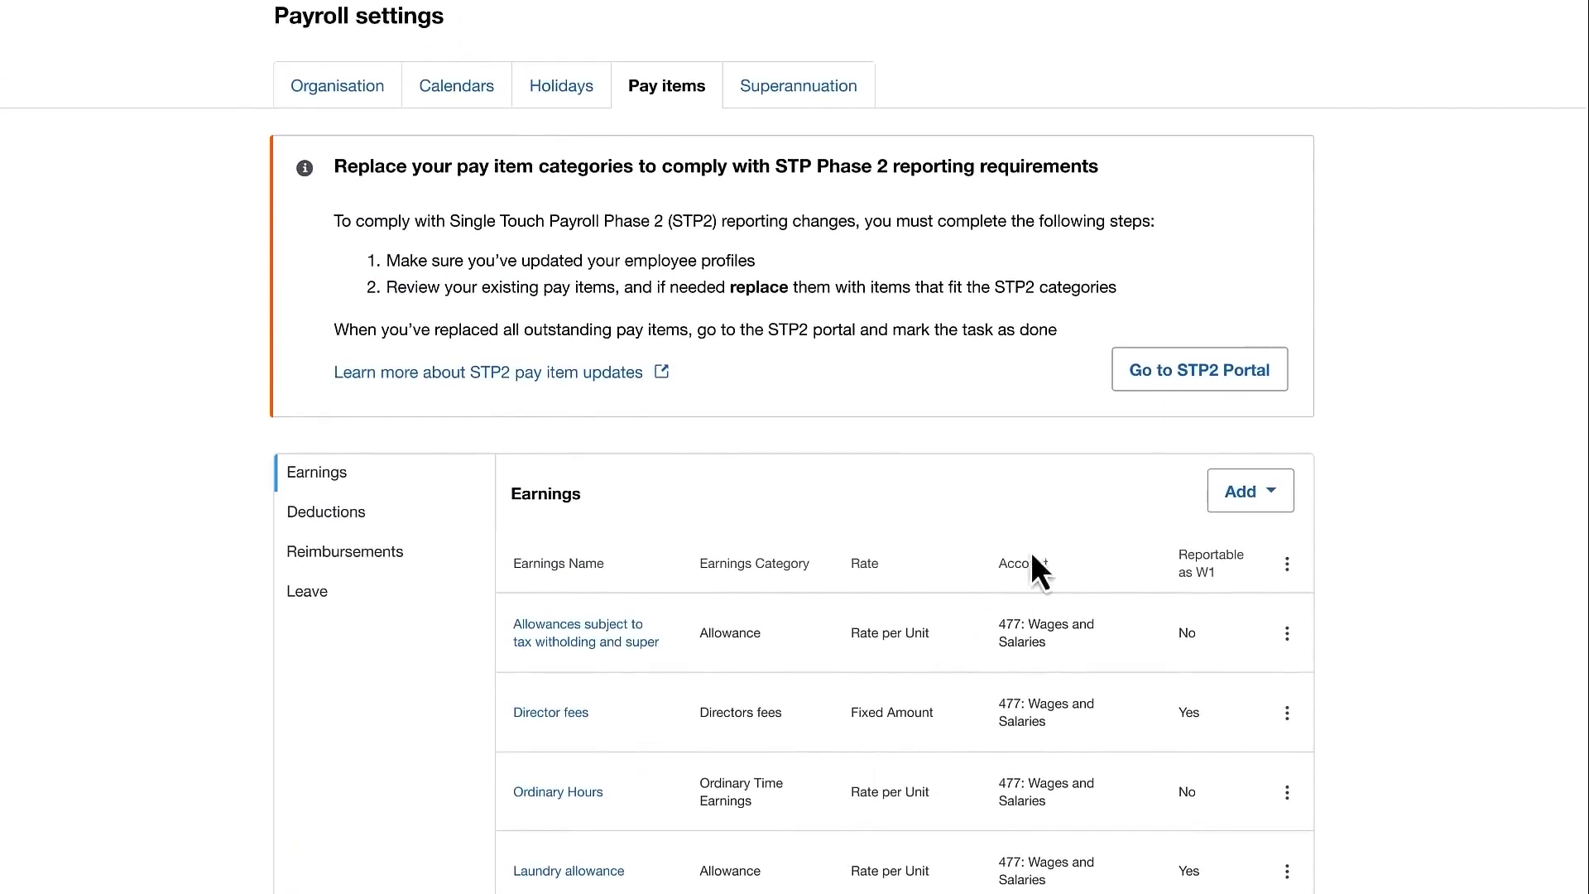
click(1163, 388)
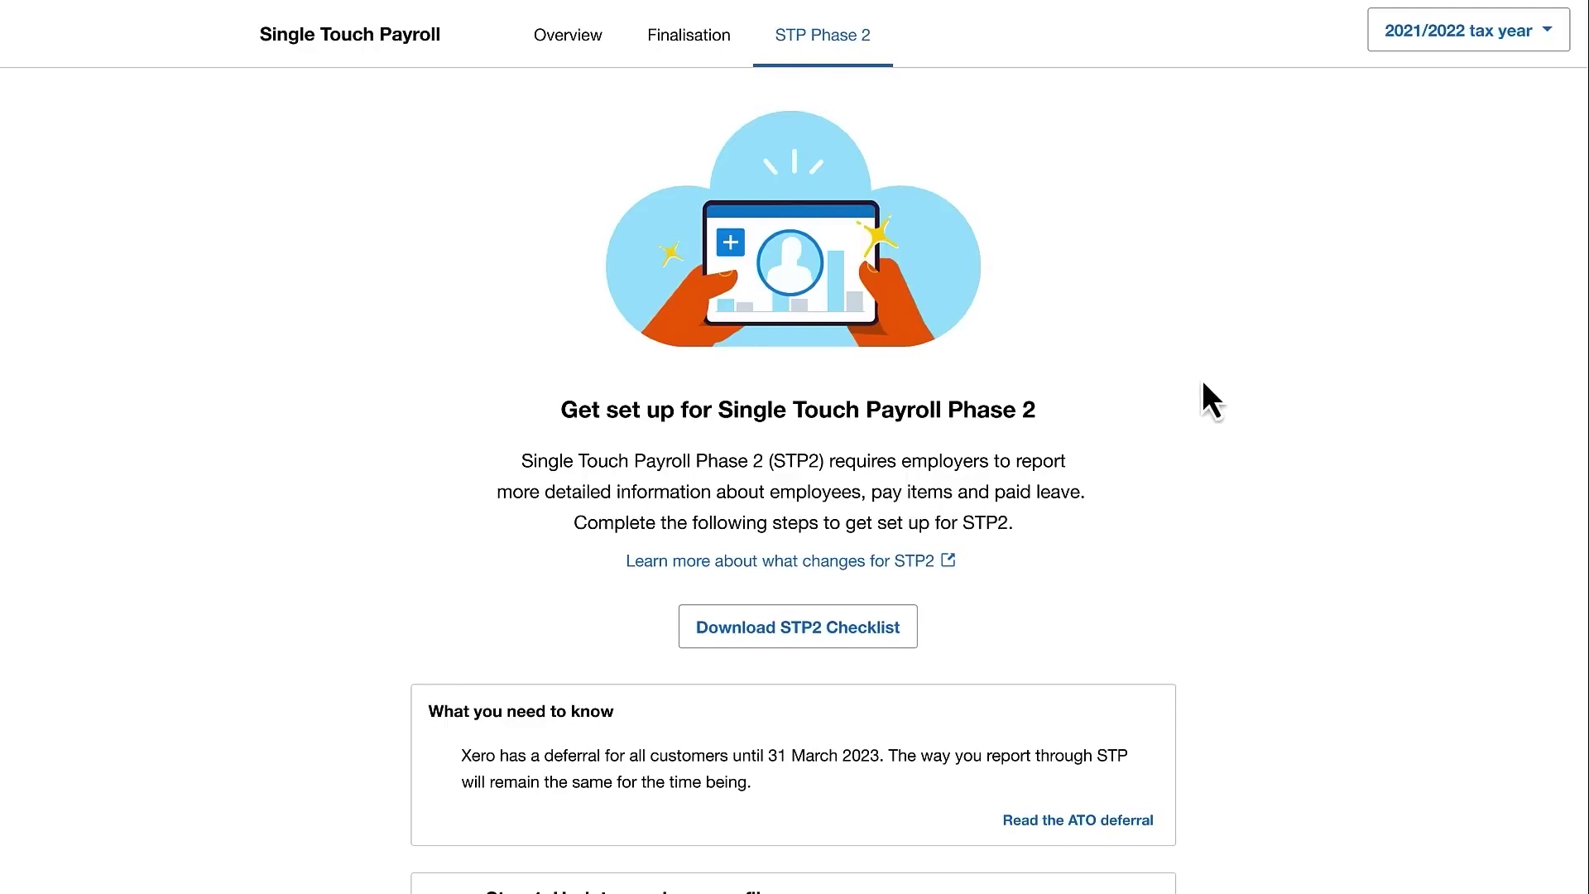
- Mark the Allowances, Bonuses and commissions, and Directors fees reporting categories as reviewed in Step 2
scroll(1214, 382, down, 4)
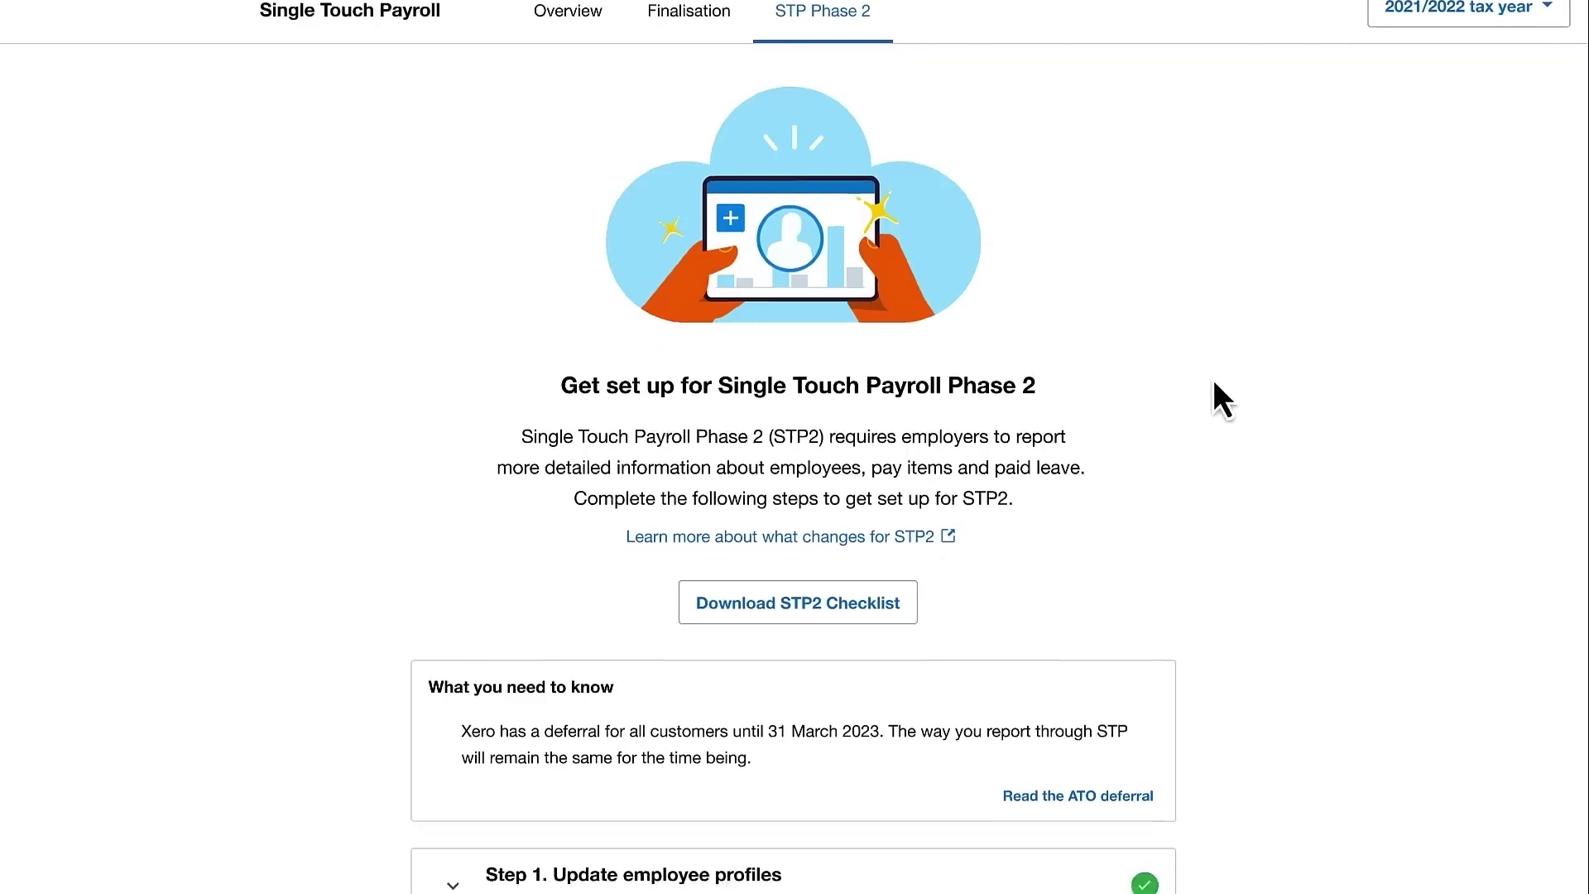
scroll(1214, 383, down, 3)
scroll(1213, 380, down, 5)
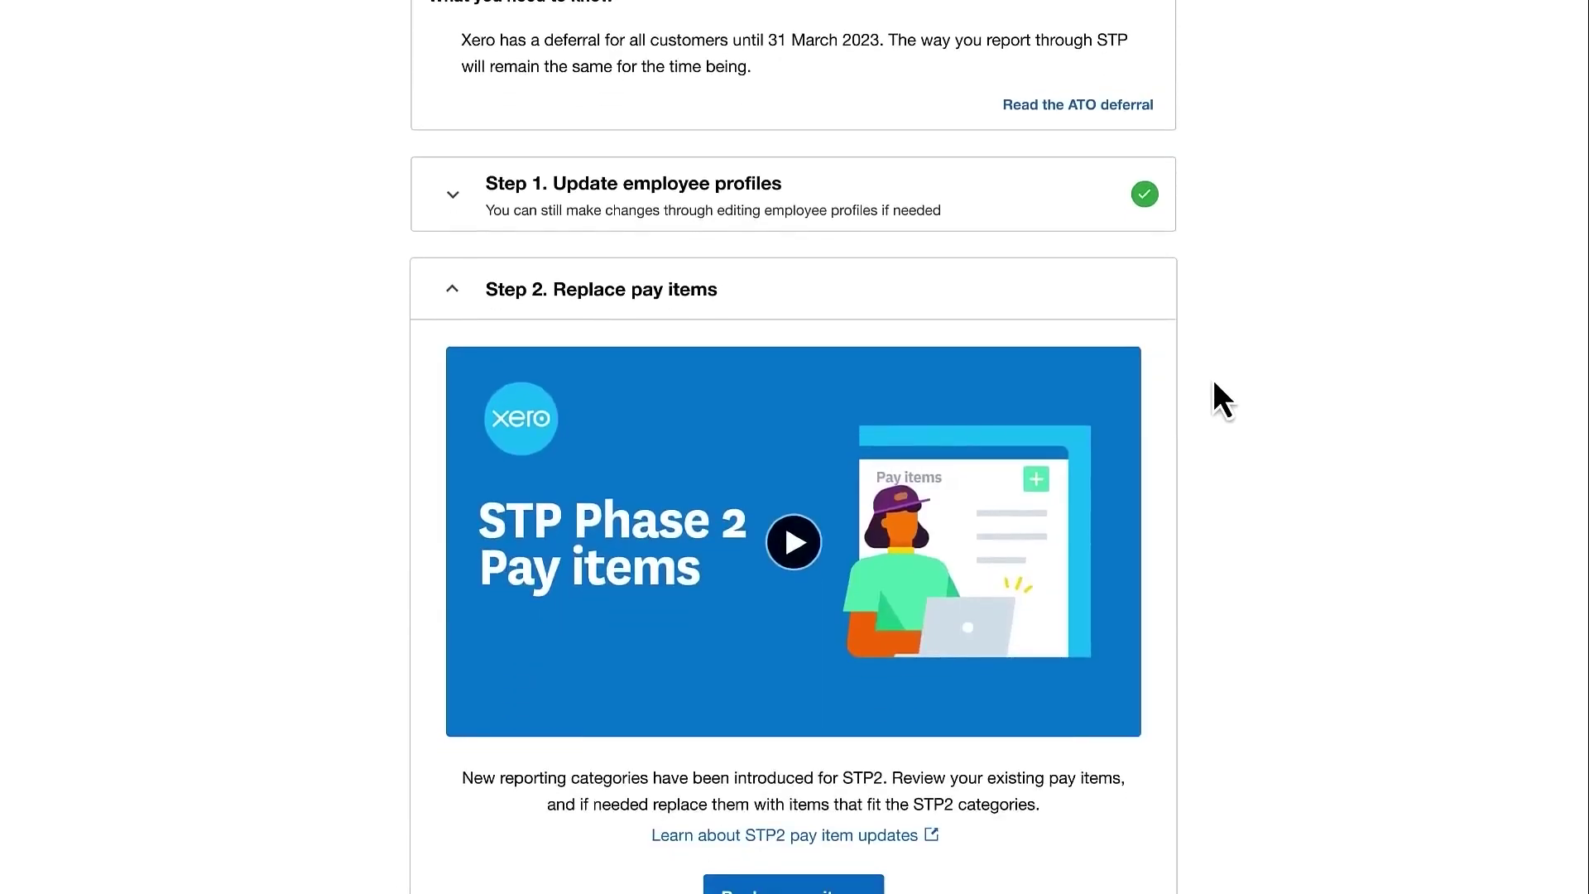
scroll(1214, 381, down, 3)
scroll(1214, 380, down, 2)
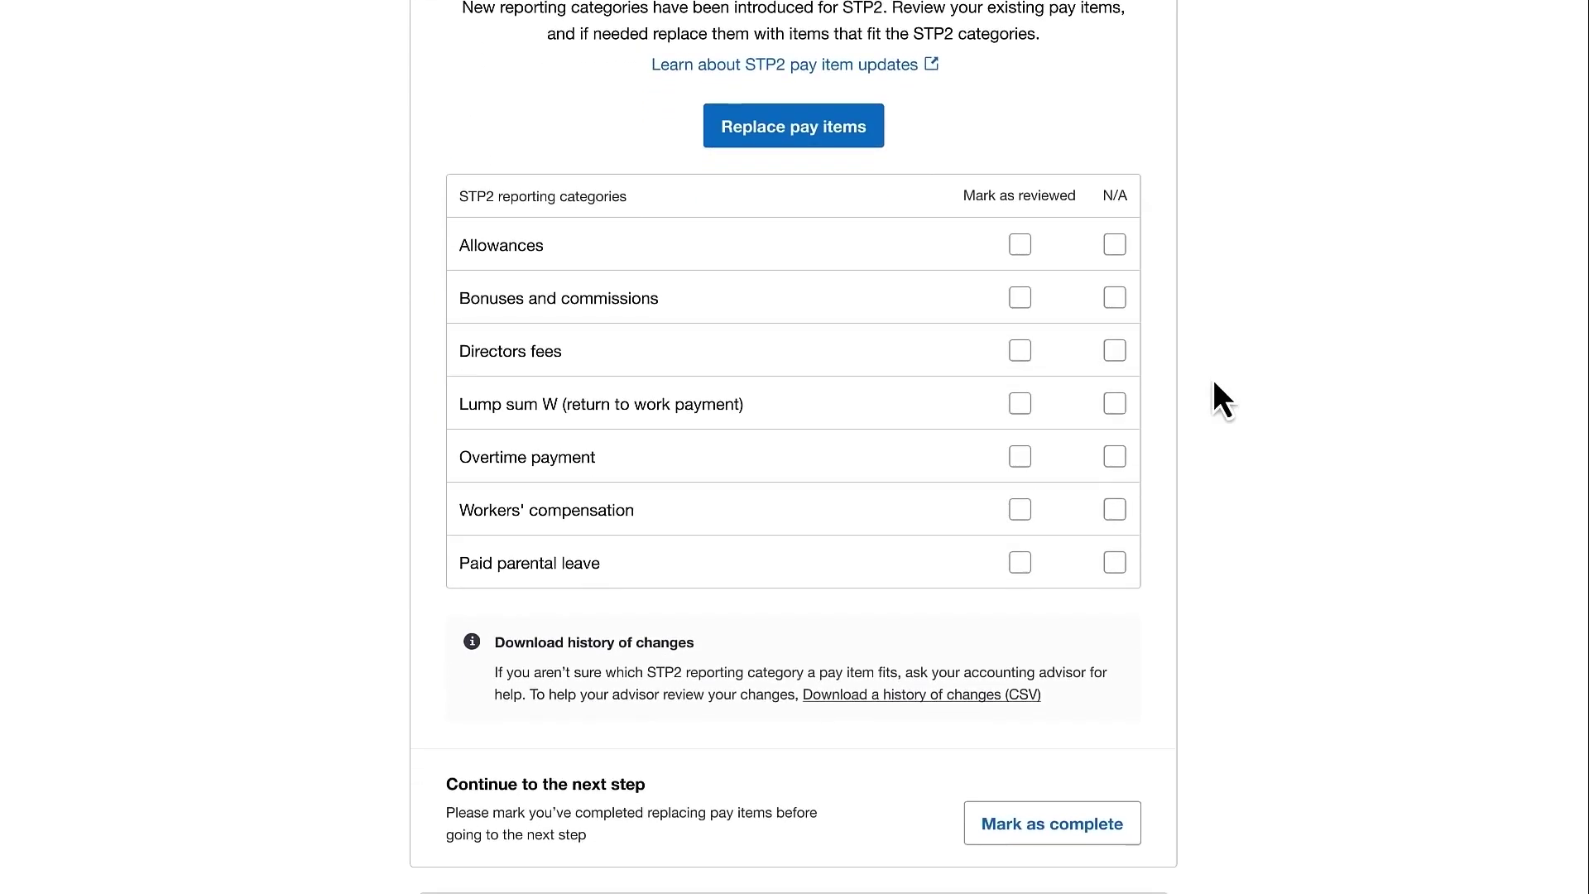
click(1023, 248)
click(1021, 300)
click(1022, 353)
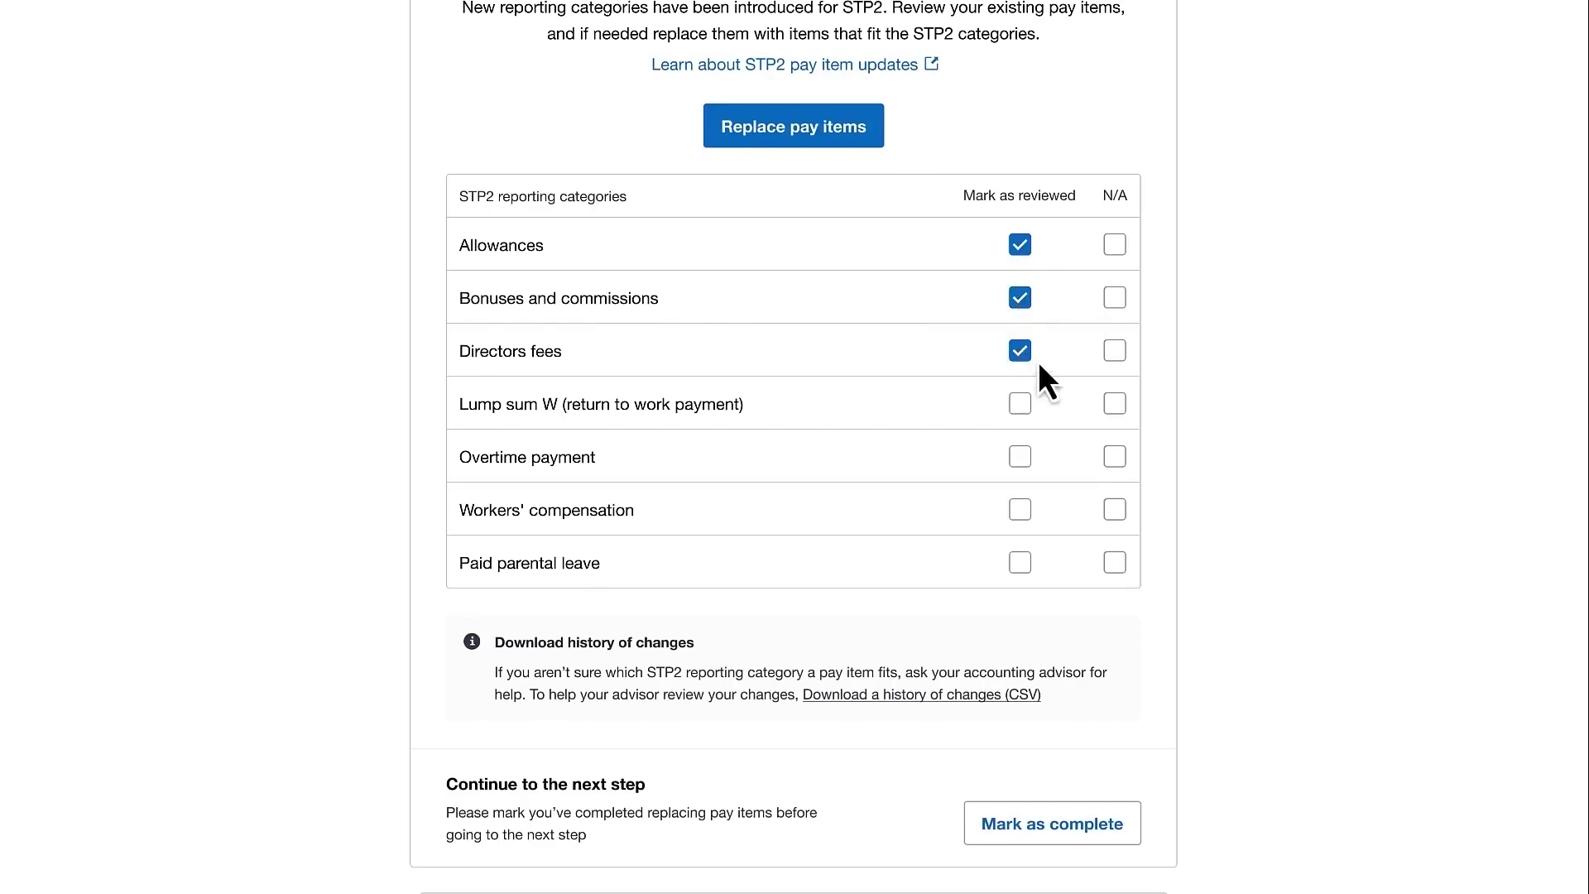
- Mark Lump sum W, Overtime payment, Workers' compensation and Paid parental leave as N/A, and complete Step 2 to continue to the next step
click(1114, 406)
click(1115, 458)
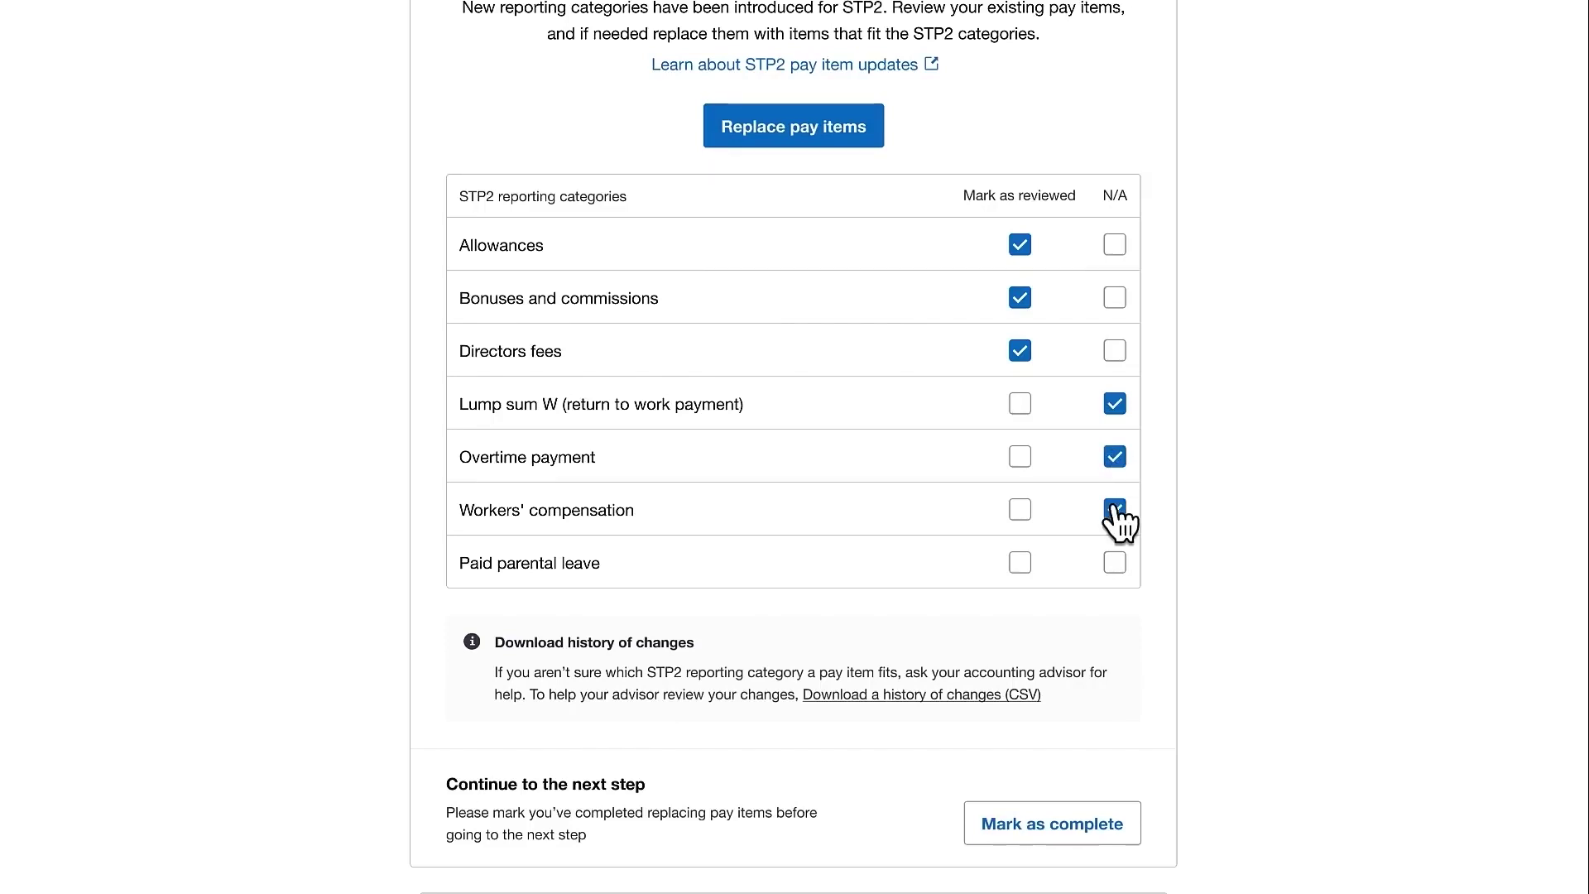
click(1116, 563)
click(1073, 826)
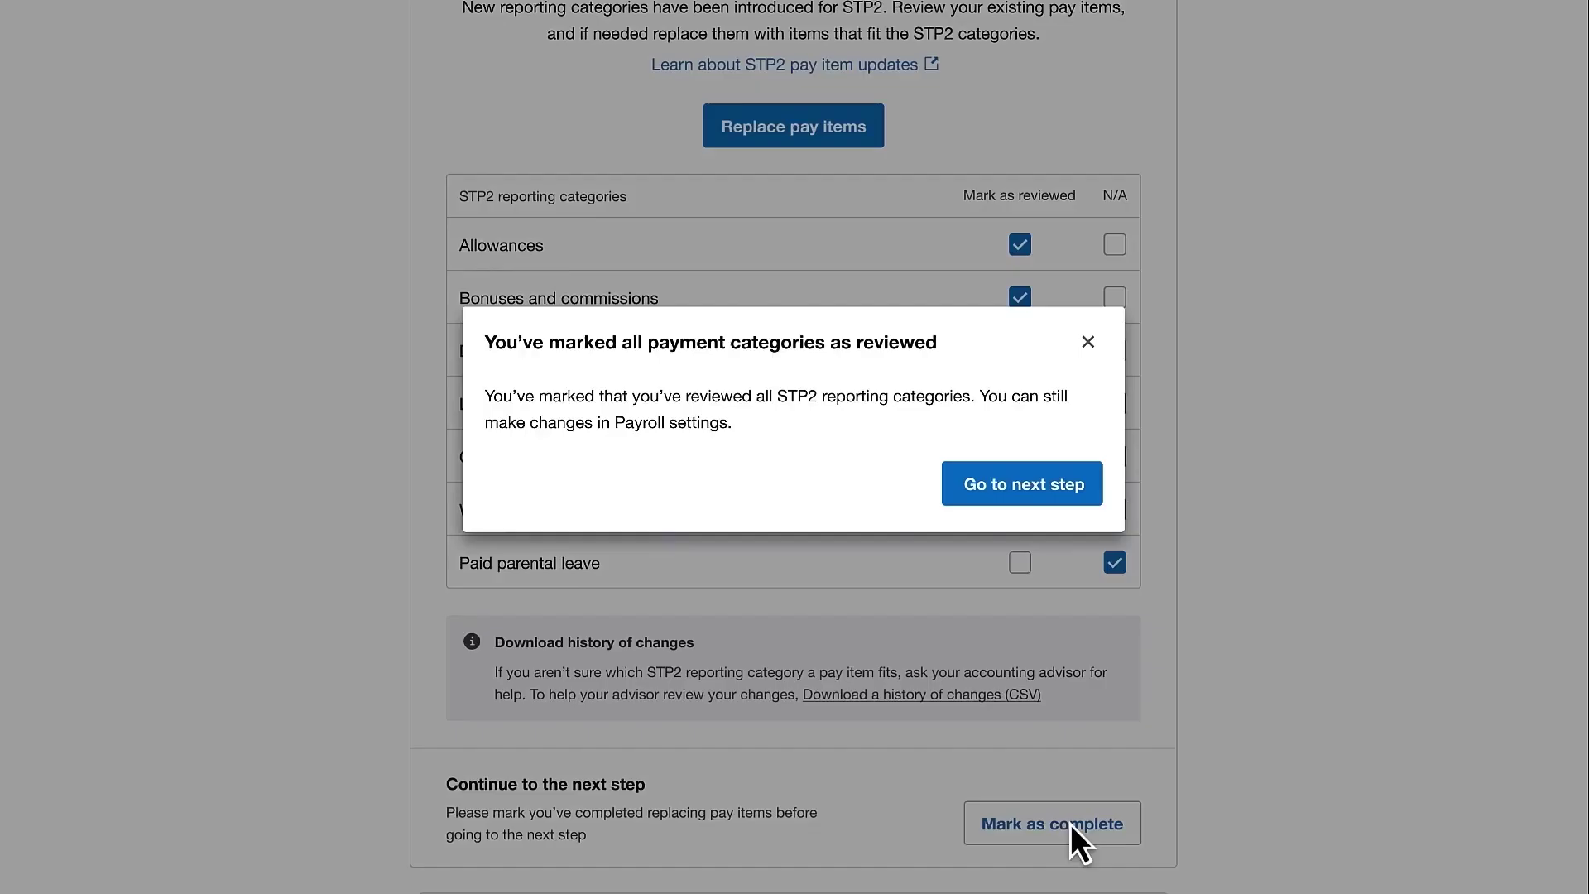
click(1007, 488)
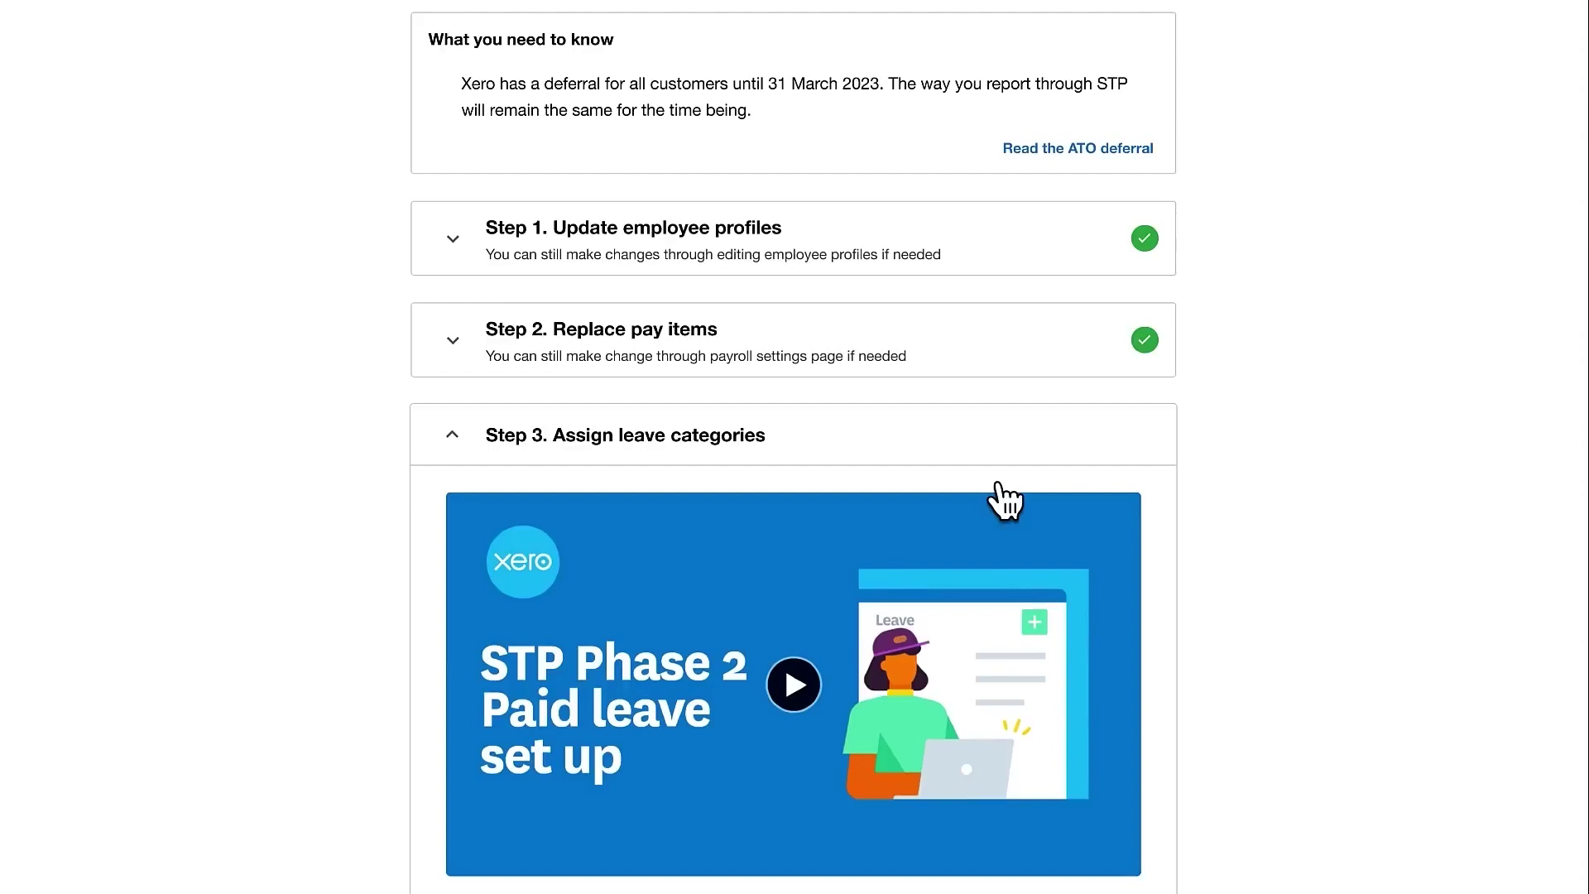